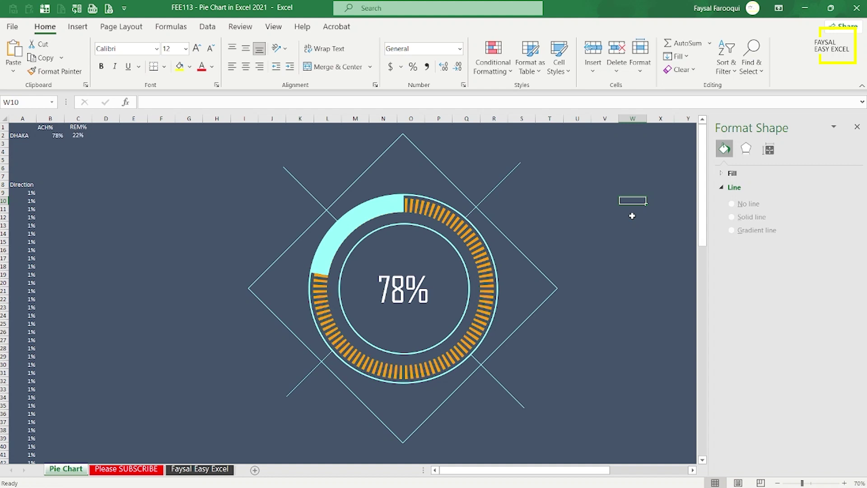
Recalculate the sheet with F9 three times to refresh the gauge, then select Direction header A8
key(F9)
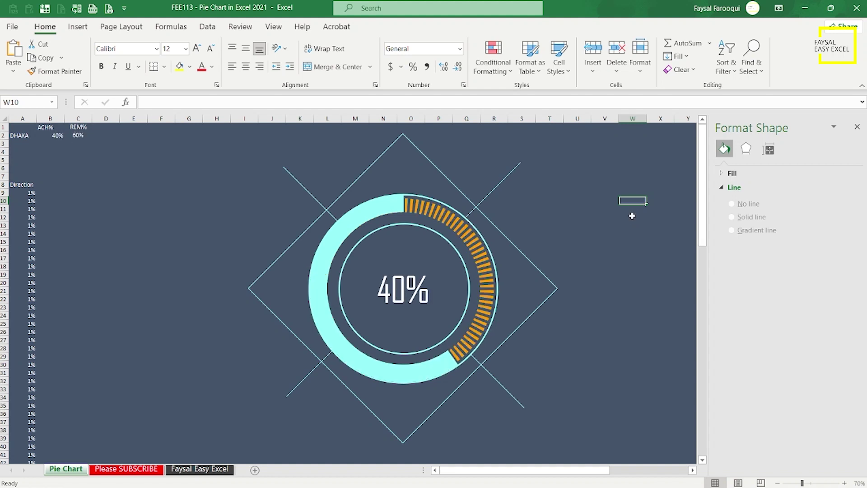
key(F9)
key(F9)
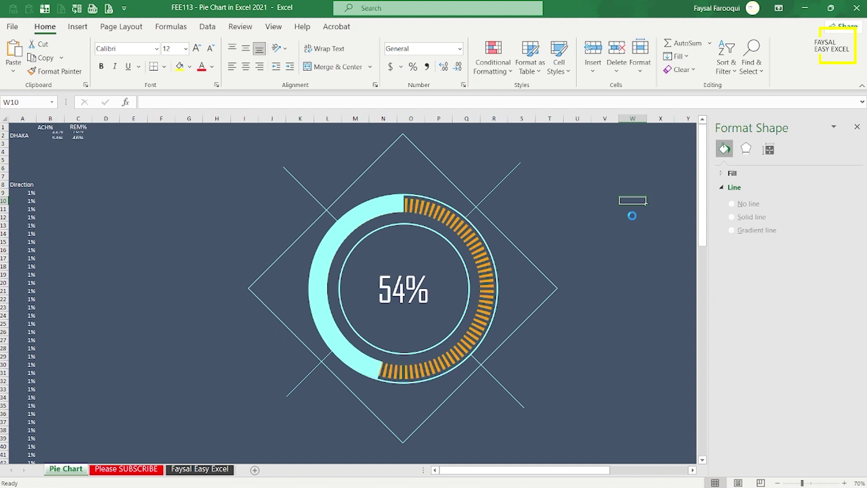
key(F9)
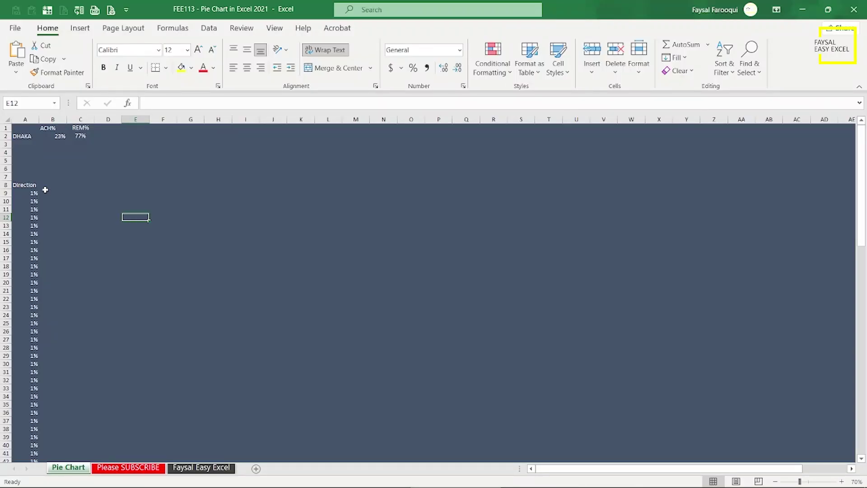
click(27, 185)
Insert a doughnut chart from the Direction column values A8:A108
key(ctrl+shift+Down)
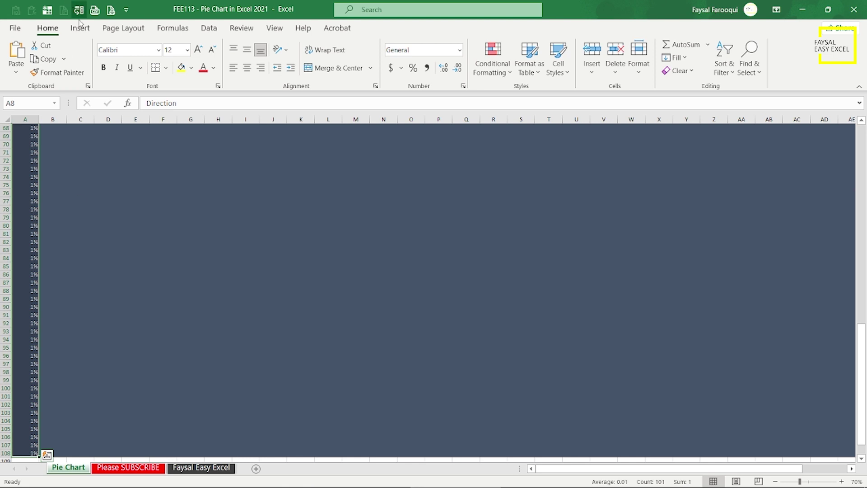
click(84, 32)
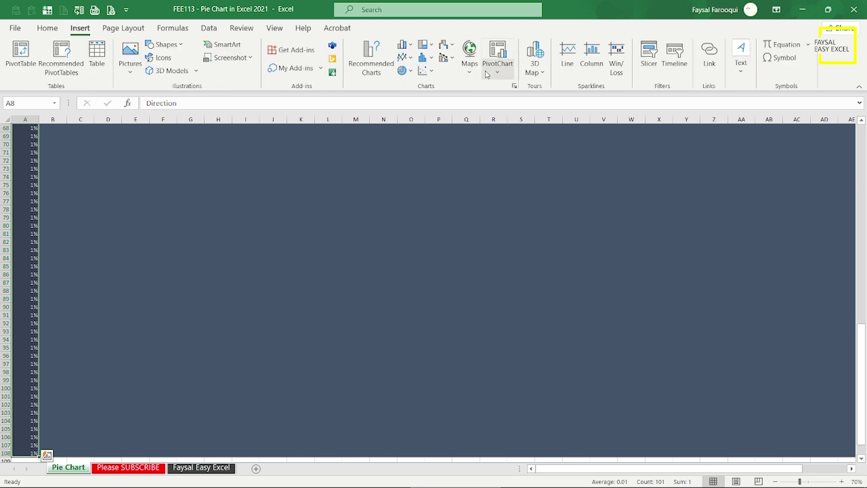
click(411, 73)
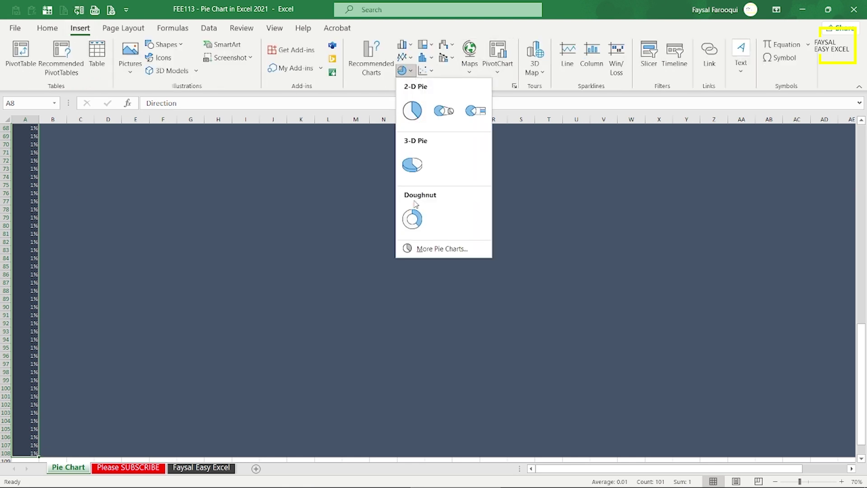
click(412, 110)
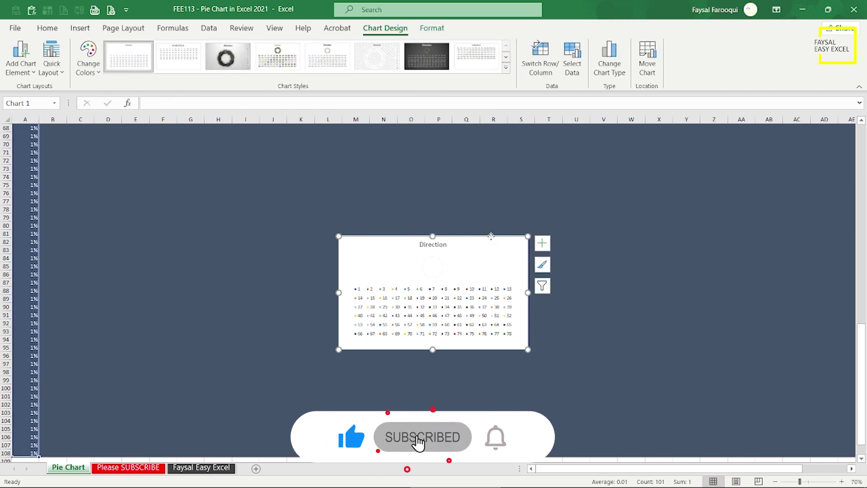
Move the doughnut chart to cell I6, pasting it with the destination theme
right_click(491, 235)
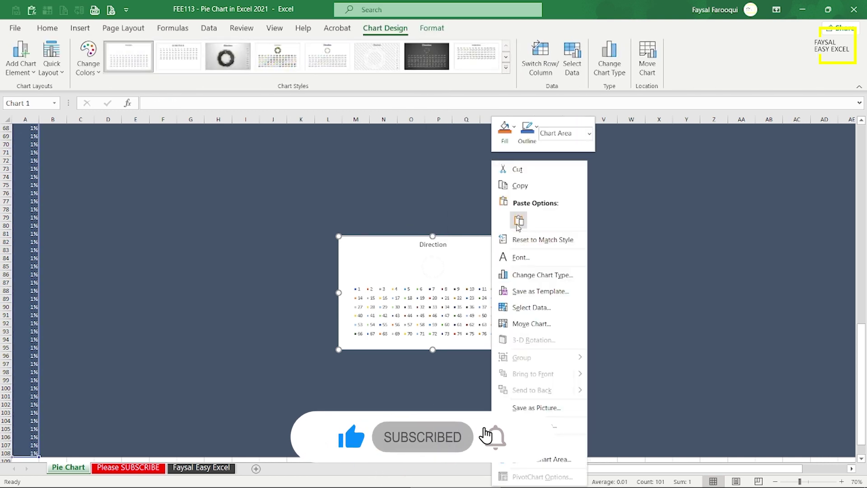
click(505, 168)
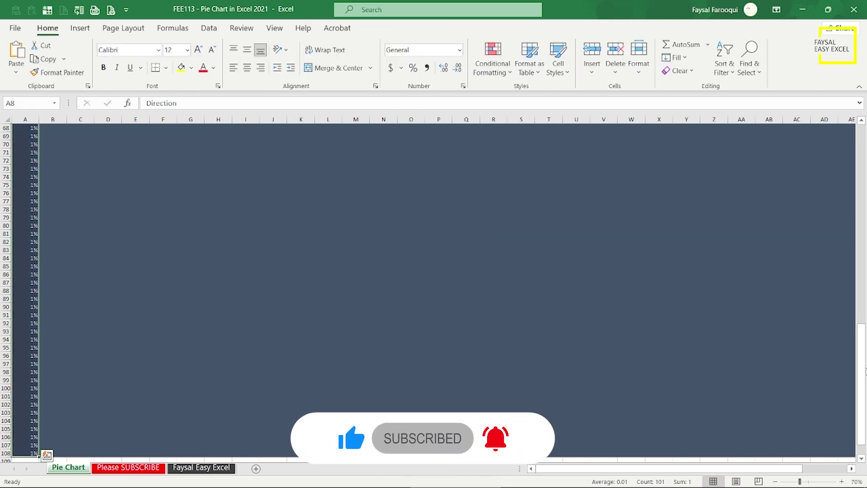
drag(861, 365, 861, 164)
click(232, 168)
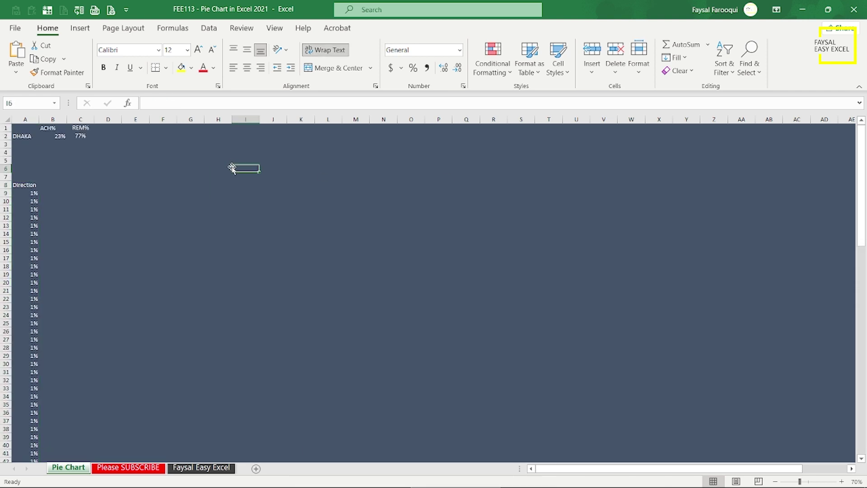
right_click(250, 169)
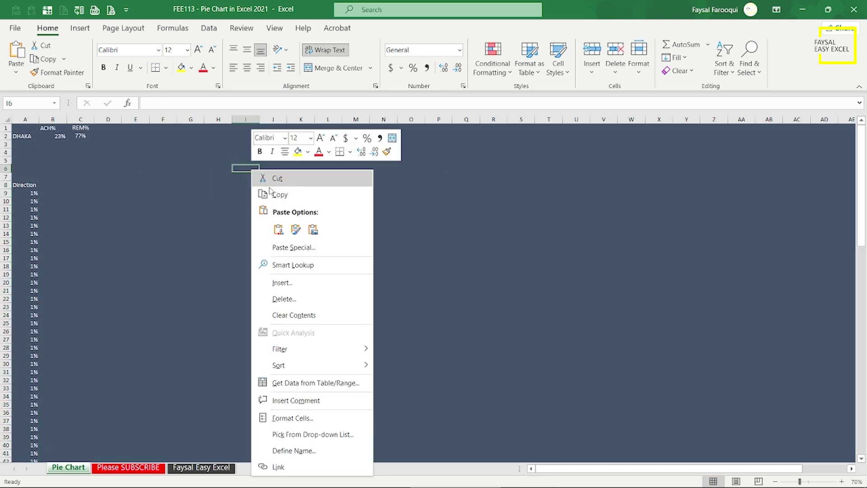
click(284, 233)
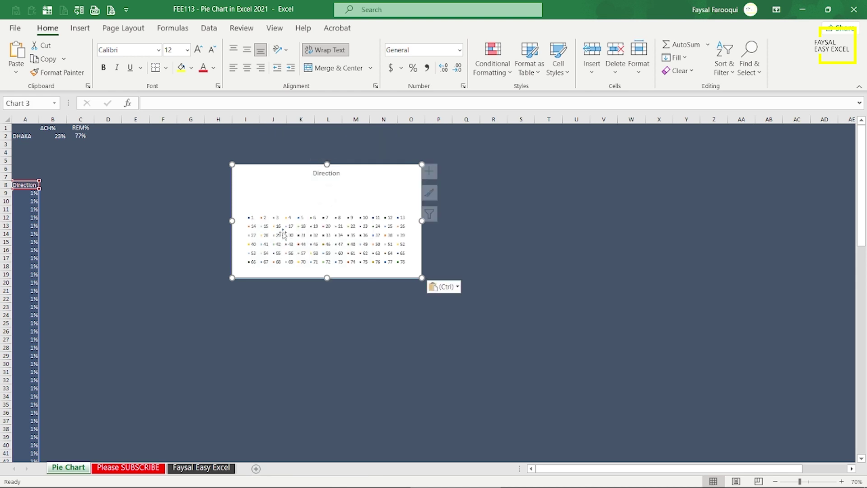
click(436, 171)
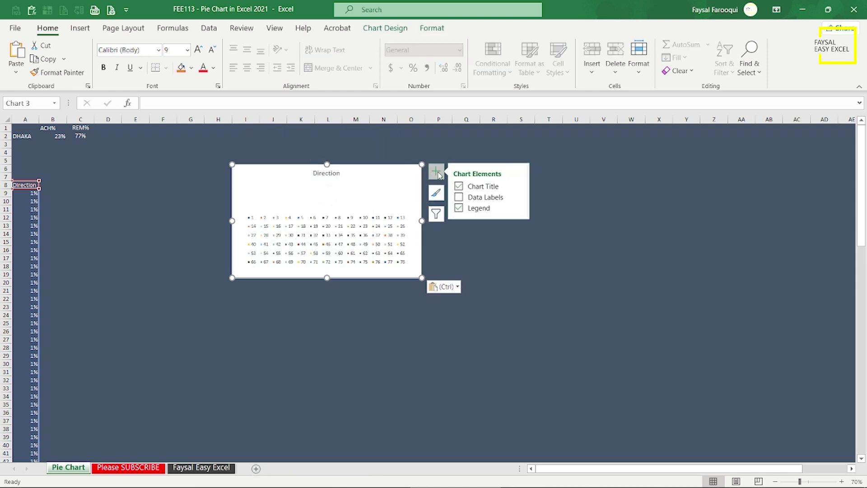
Hide the chart title and legend, enlarge the doughnut, and shift it toward the sheet centre
click(461, 186)
click(460, 208)
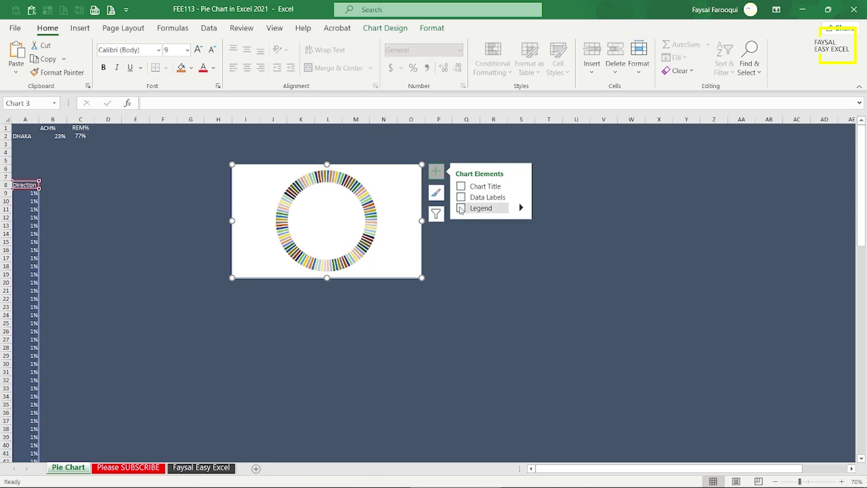
drag(422, 278, 478, 344)
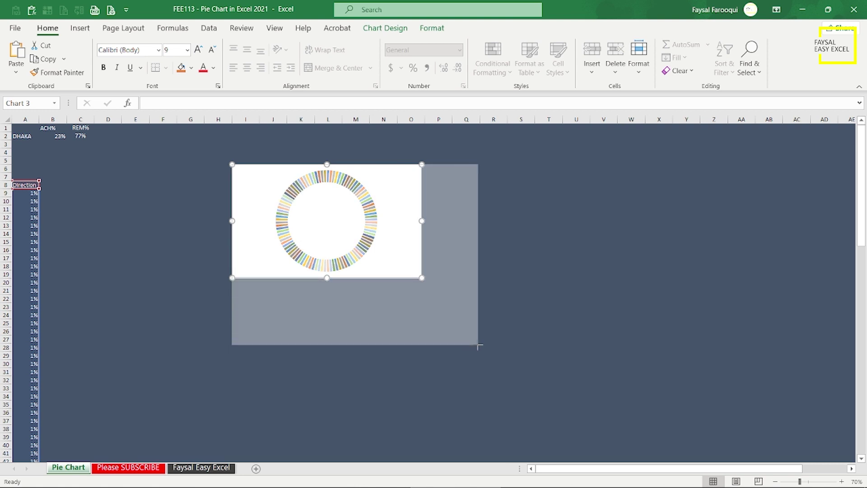
drag(478, 344, 490, 357)
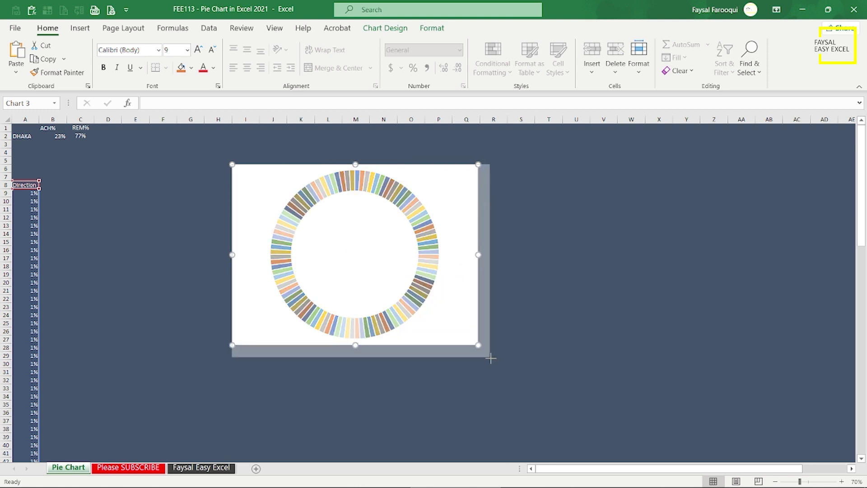
mouse_move(490, 290)
mouse_down()
mouse_move(530, 307)
mouse_move(534, 317)
mouse_up()
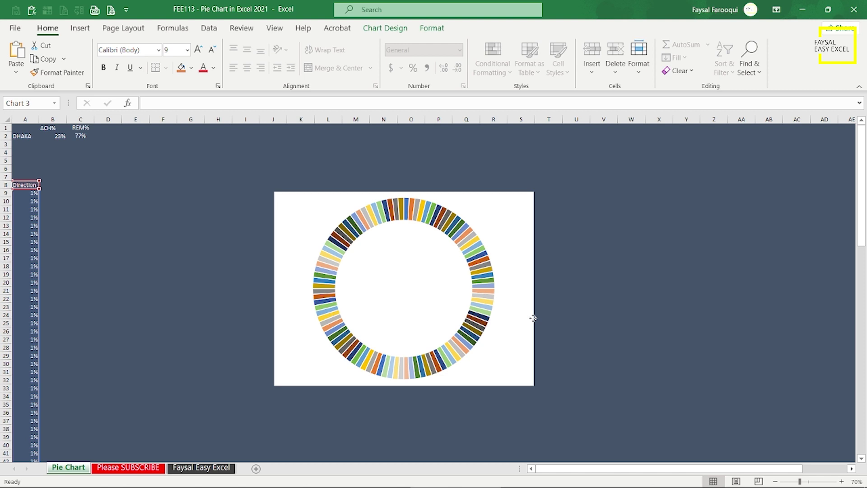
Set the chart area to No Fill and No Outline on the Format tab
click(430, 28)
click(426, 45)
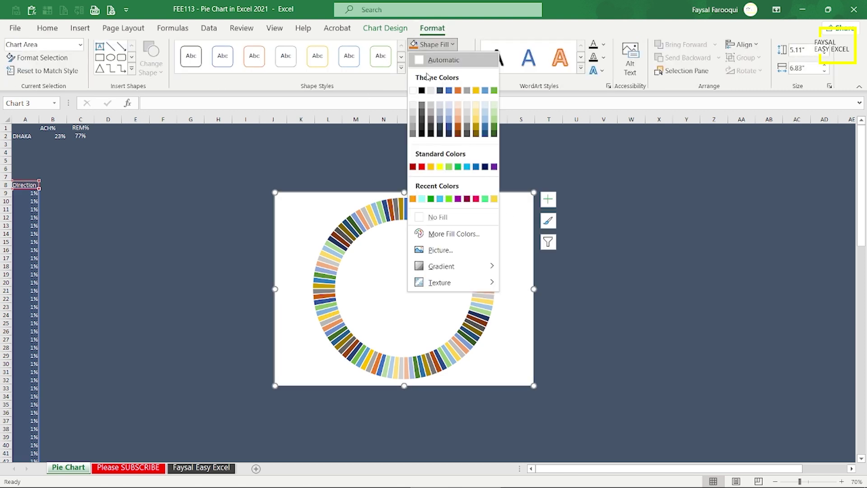
click(434, 217)
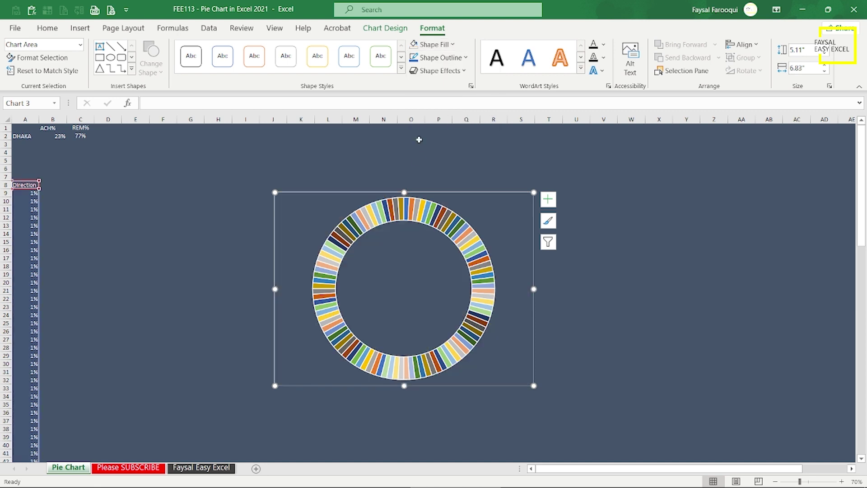
click(429, 58)
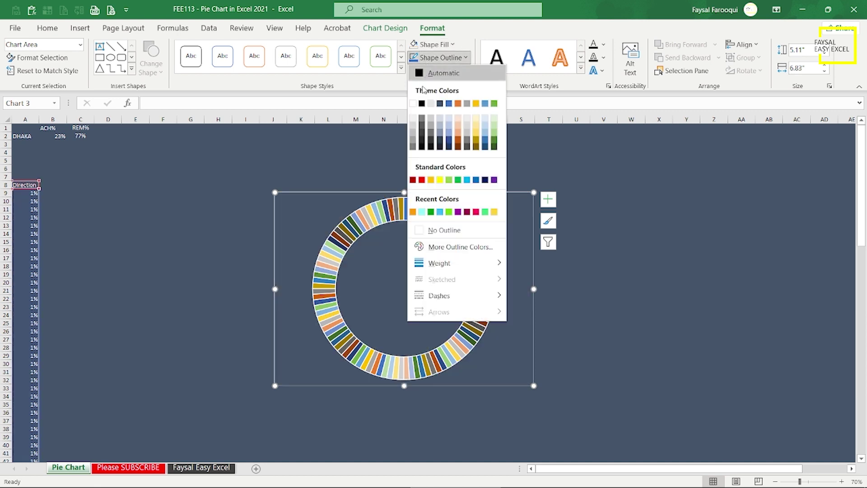
click(458, 229)
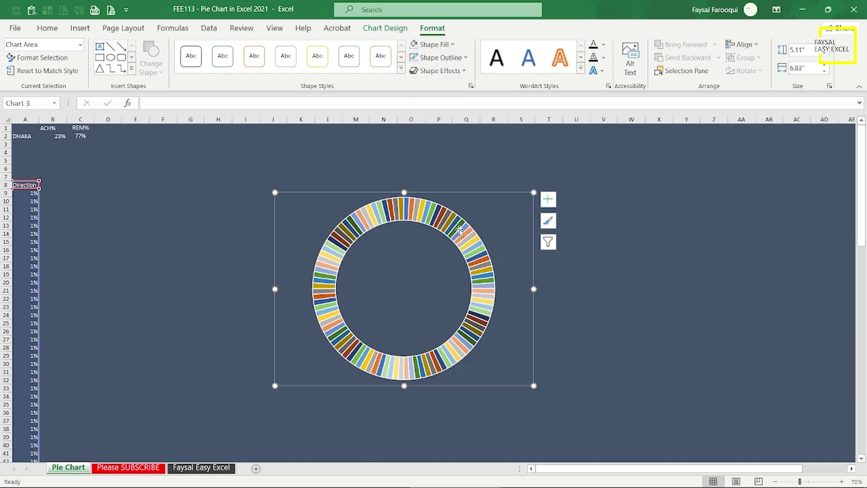
click(395, 207)
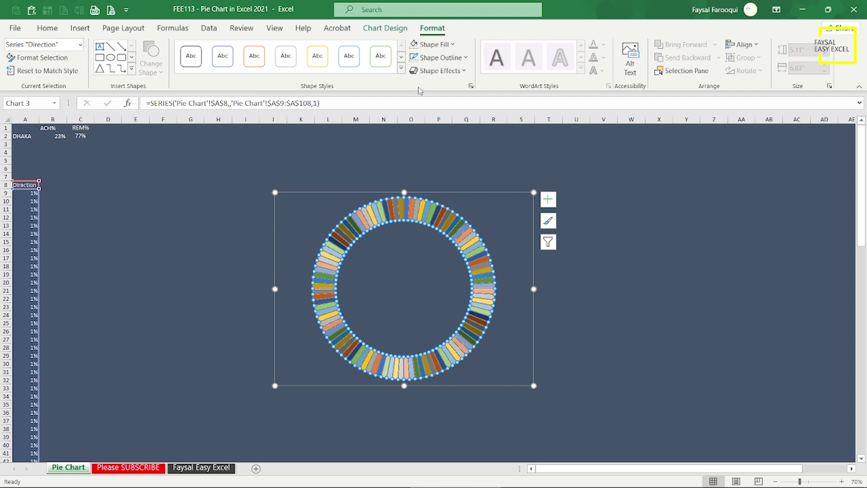
Give the ring segments a dark blue outline and an orange fill
click(428, 58)
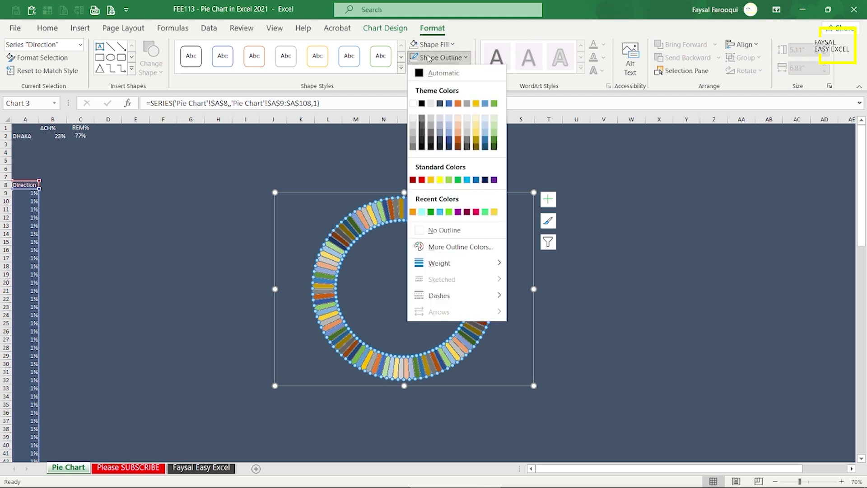
click(440, 103)
click(434, 44)
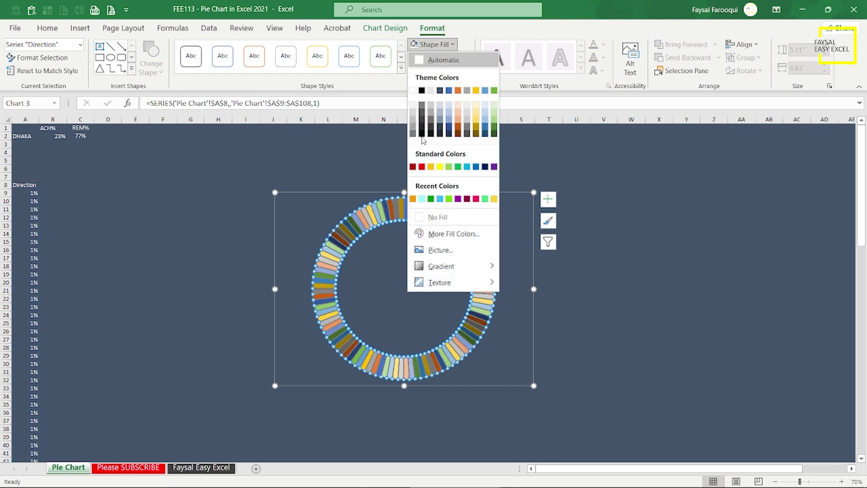
click(412, 200)
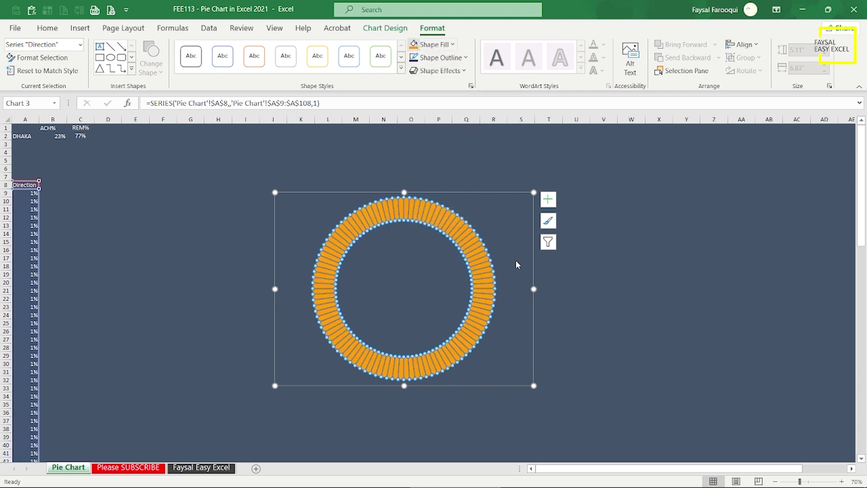
In Format Data Series, set the doughnut hole to 82% and segment border width to 5 pt
right_click(445, 221)
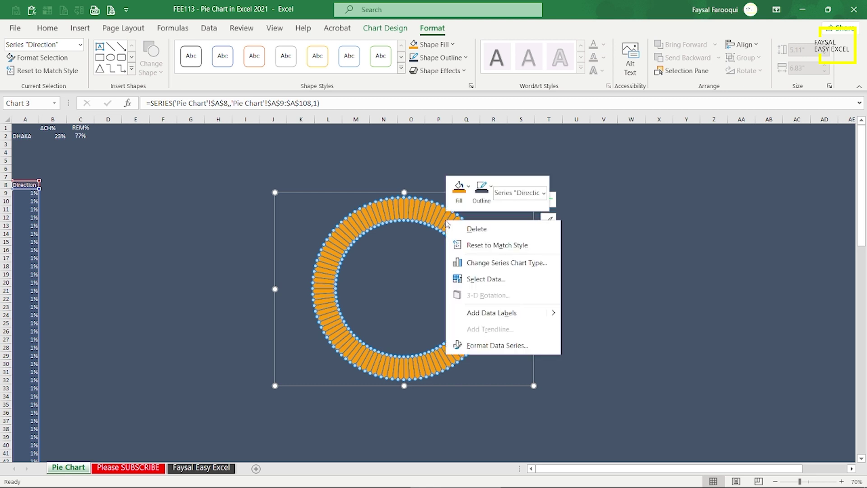
click(483, 345)
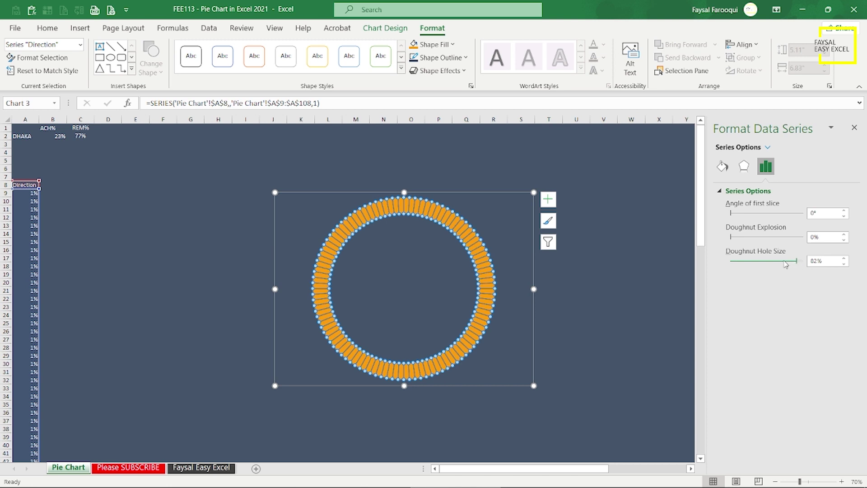
click(722, 167)
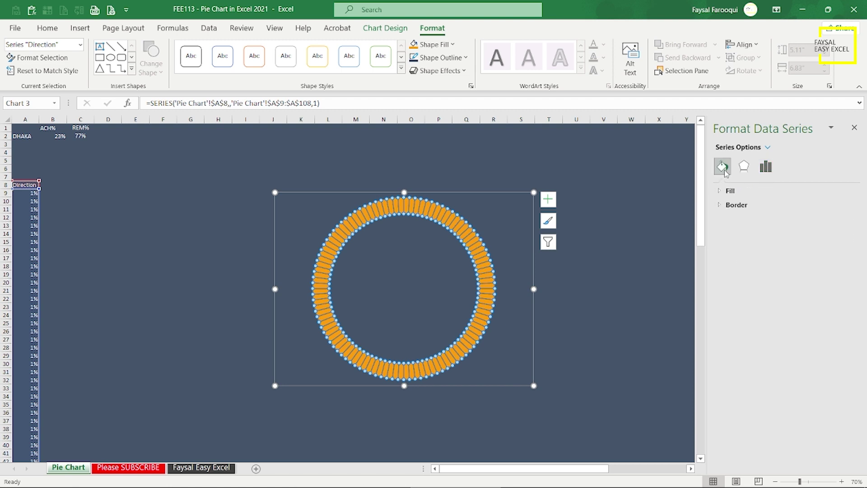
click(731, 205)
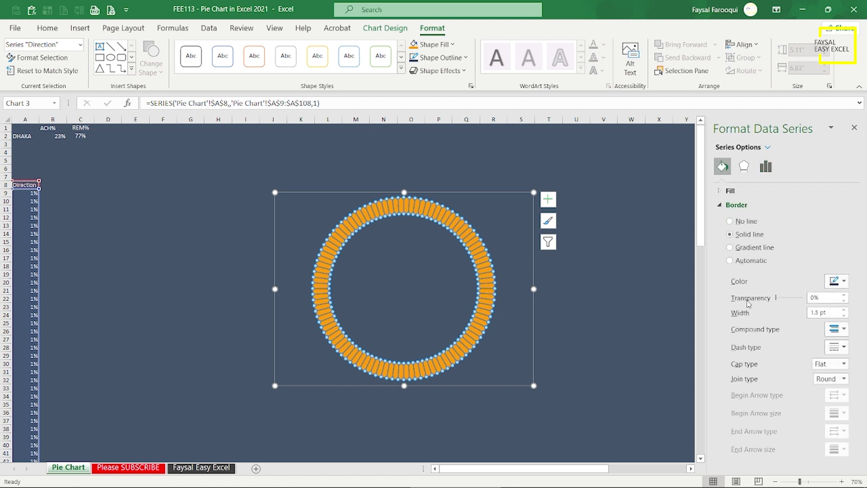
click(844, 310)
click(844, 310)
click(843, 310)
click(843, 310)
click(843, 309)
click(843, 310)
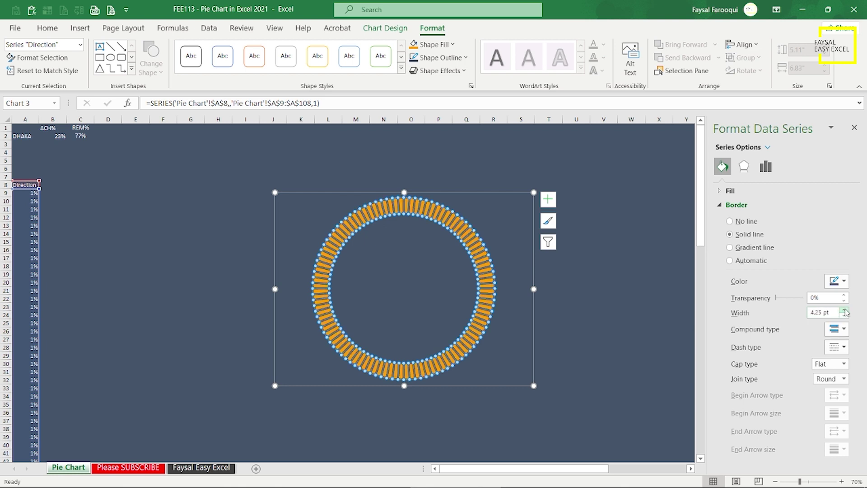
click(843, 310)
click(843, 309)
click(844, 310)
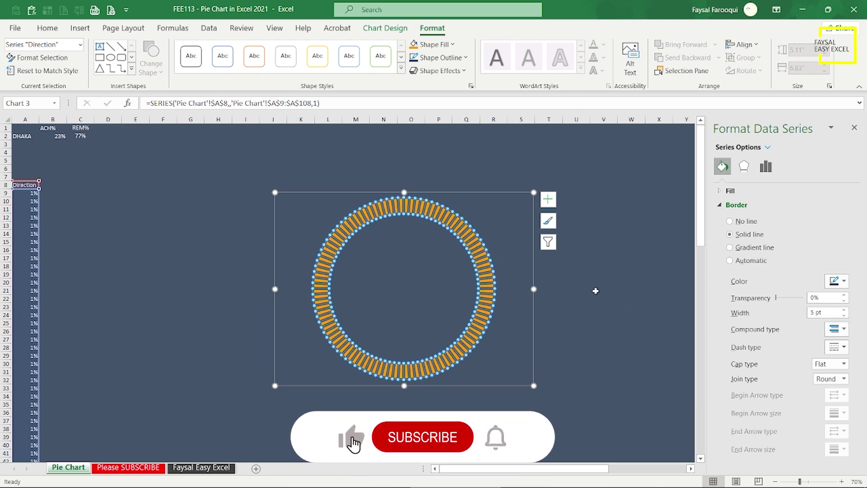
click(484, 193)
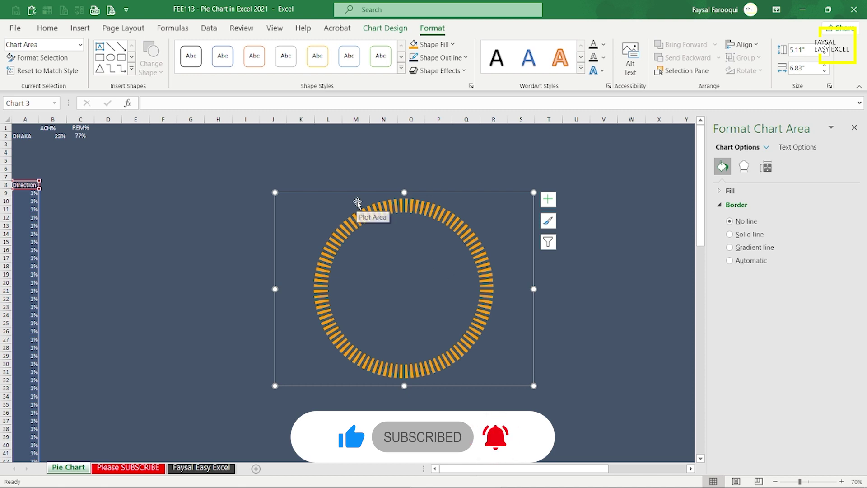
Draw an oval circle and centre it inside the ring, sized to about 3.81"
click(88, 30)
click(165, 44)
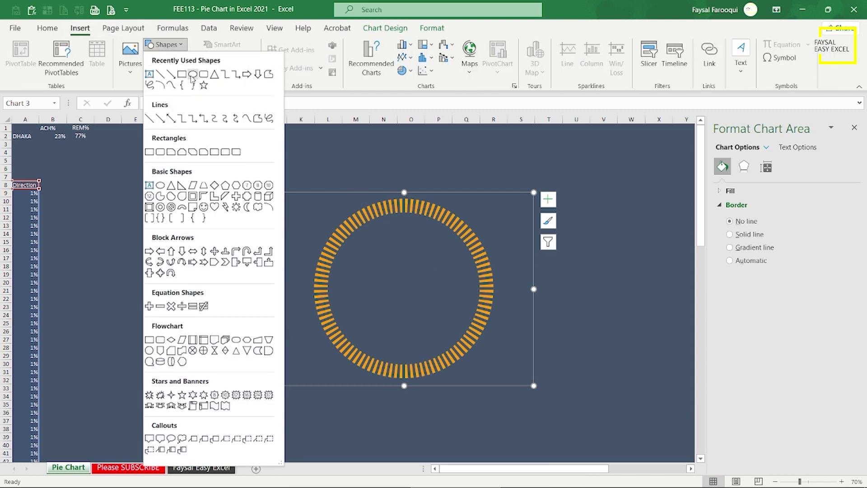
click(192, 75)
drag(184, 232, 248, 283)
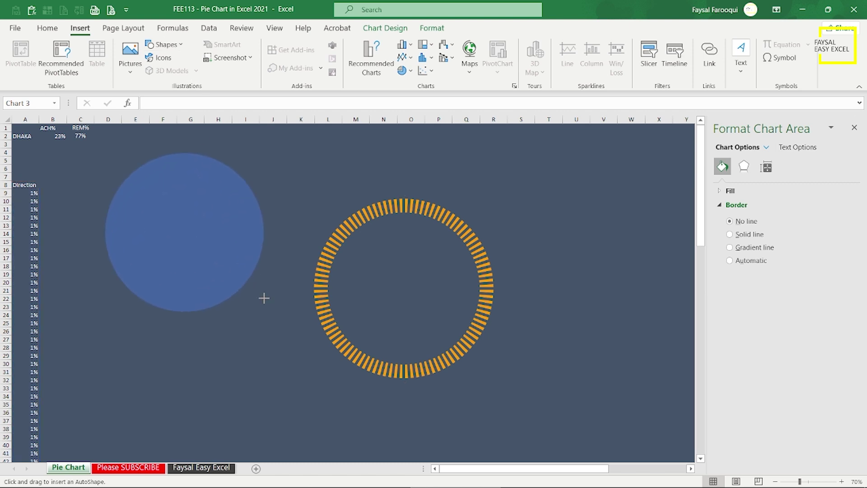
drag(249, 283, 264, 312)
mouse_move(180, 171)
mouse_down()
mouse_move(398, 240)
mouse_move(399, 225)
mouse_up()
drag(323, 208, 332, 216)
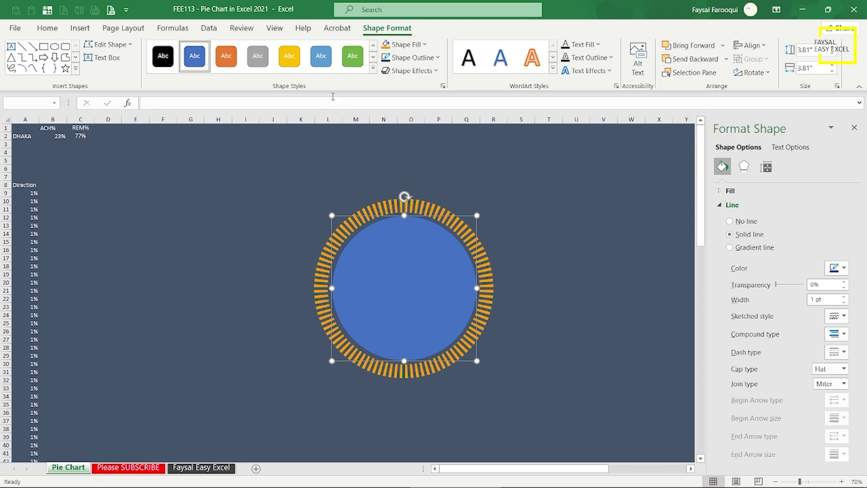
click(407, 58)
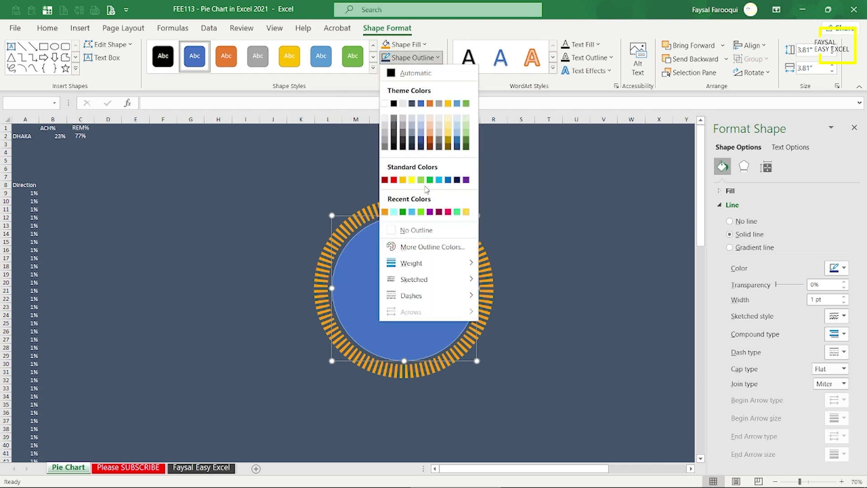
Give the circle a cyan outline and dark slate fill, shrinking it to 3.41"
click(394, 212)
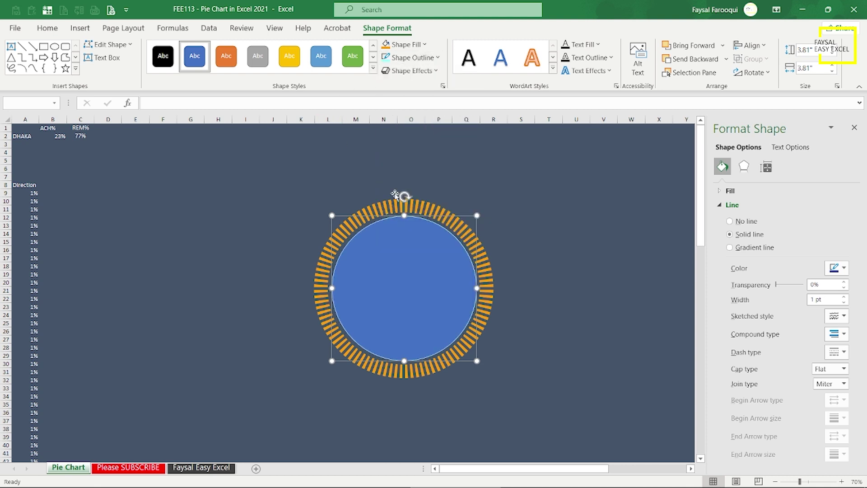
click(404, 44)
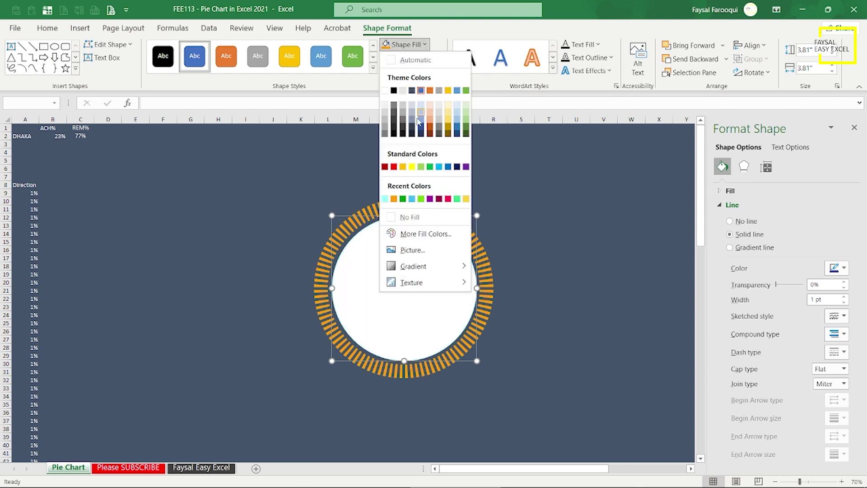
click(412, 91)
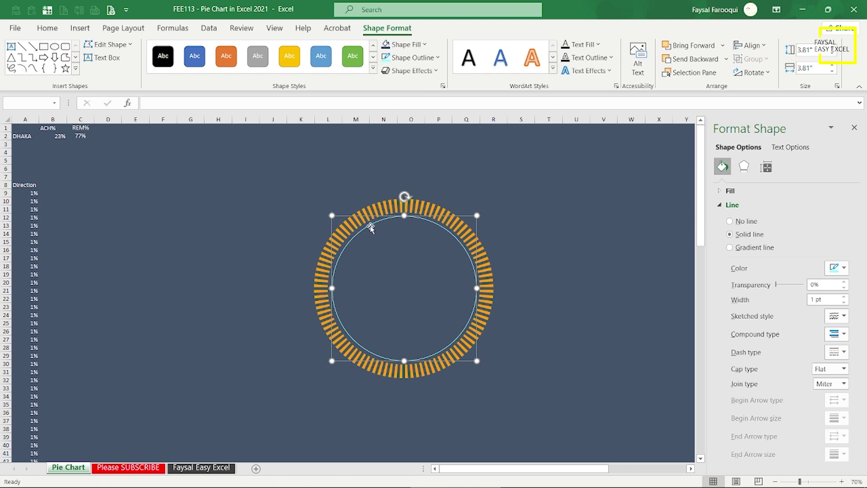
drag(332, 215, 339, 223)
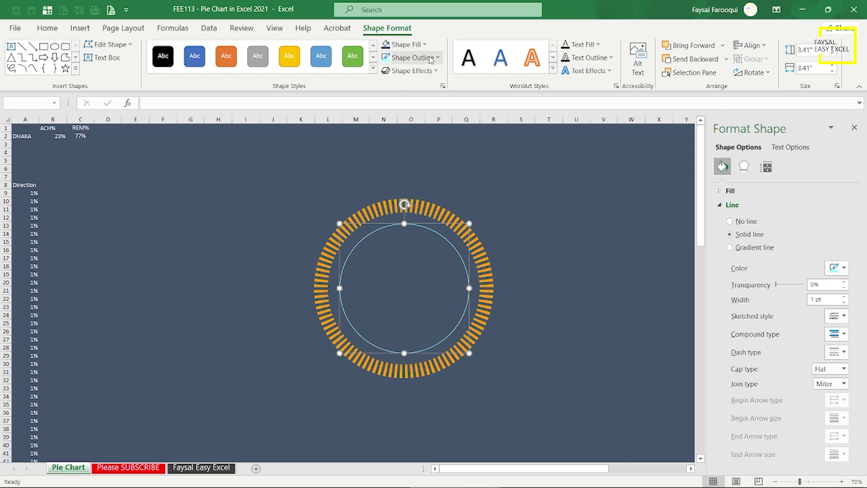
Set the circle outline weight to 2.25 pt and drag out a duplicate circle
click(412, 57)
mouse_move(410, 262)
click(529, 339)
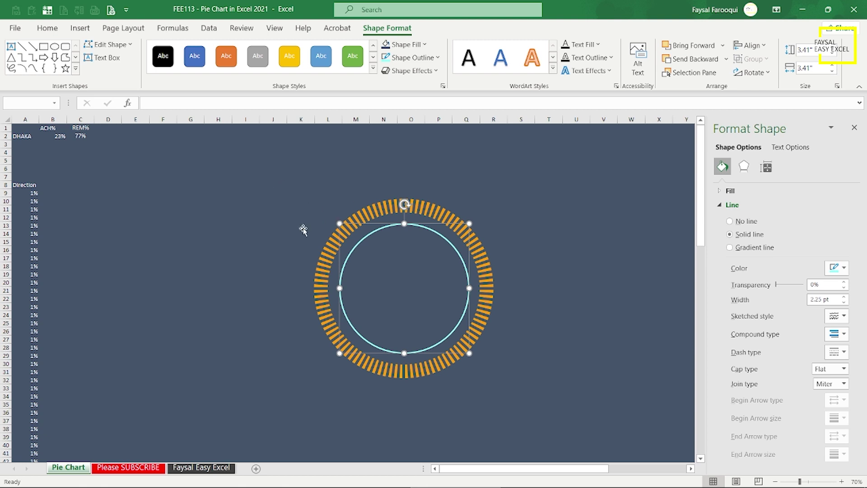
drag(357, 229, 339, 178)
Send the copied circle to back, enlarge it and centre it around the ring
right_click(349, 189)
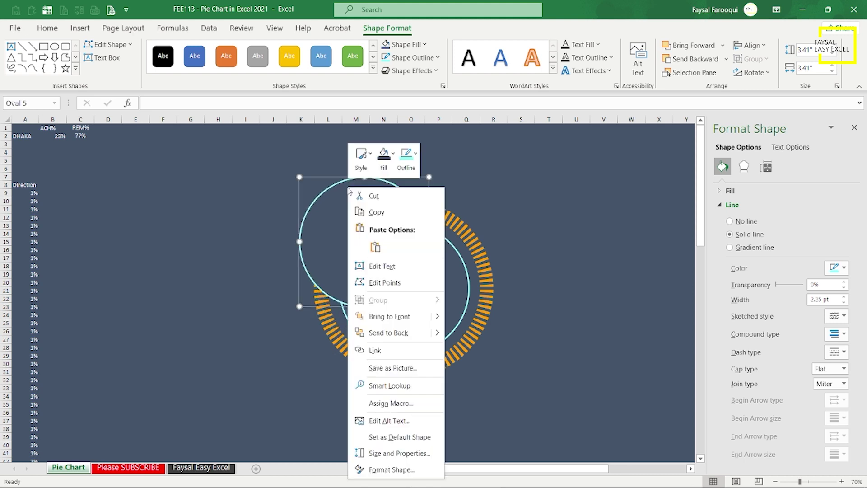
click(397, 333)
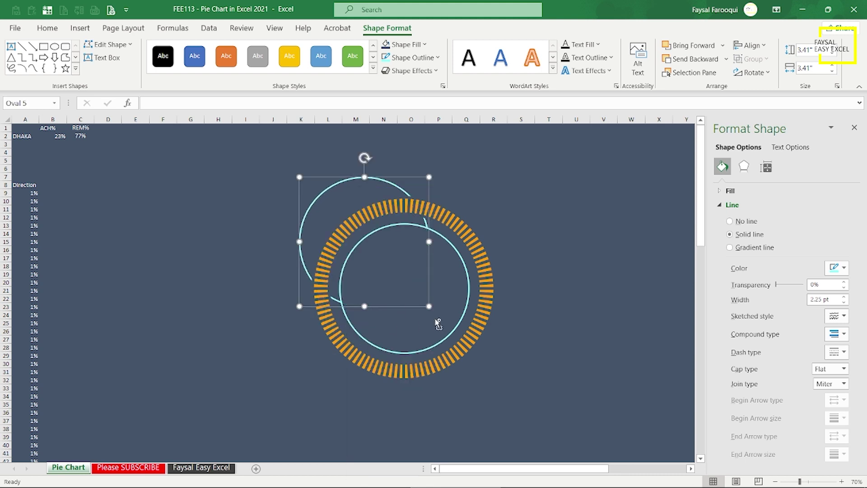
drag(428, 305, 465, 342)
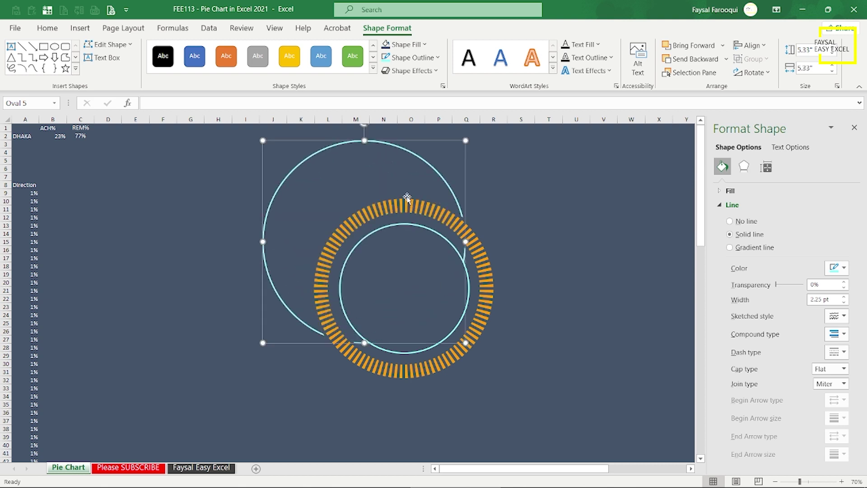
drag(432, 165, 464, 204)
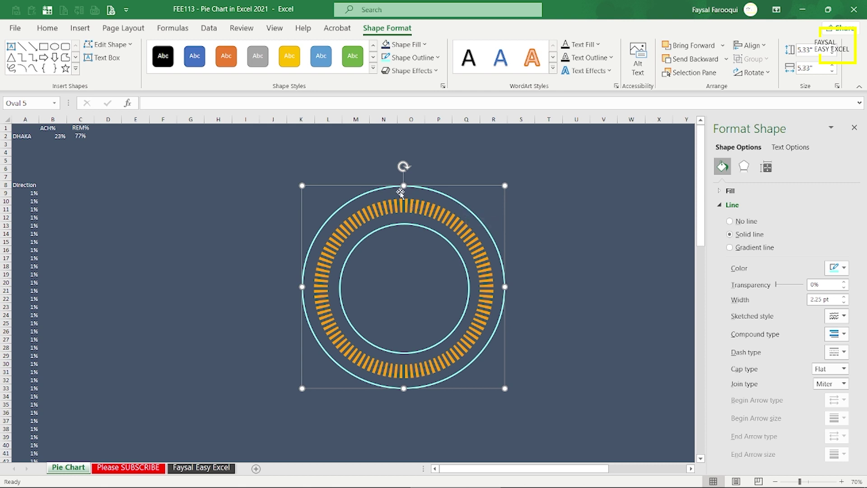
Fine-tune the outer circle to 4.93" and nudge it down, then select data range A1:C2
drag(301, 186, 312, 193)
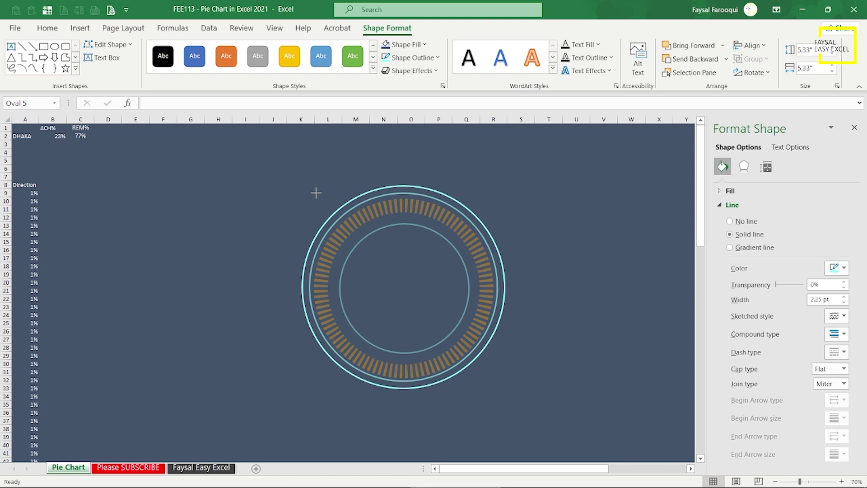
drag(316, 193, 316, 193)
key(Down)
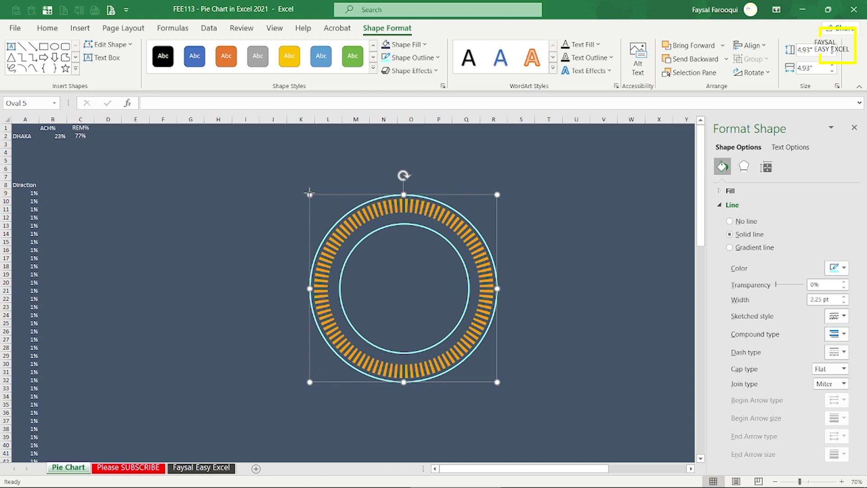
click(245, 184)
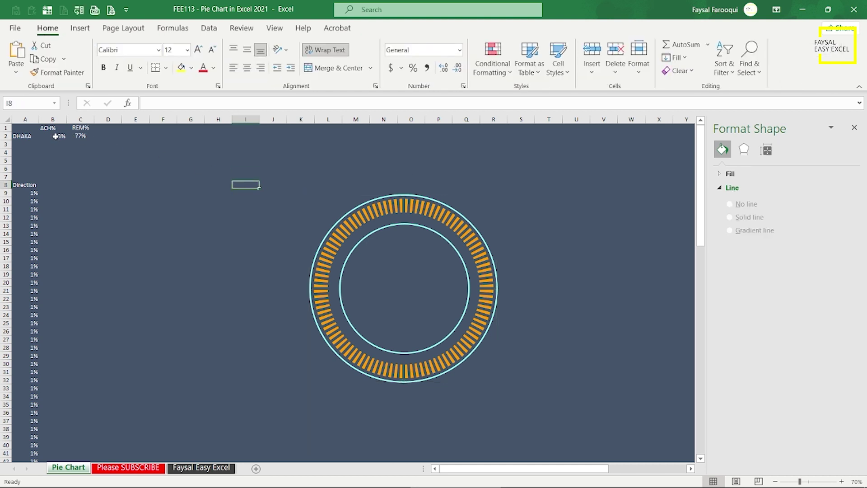
drag(24, 129, 82, 136)
click(80, 28)
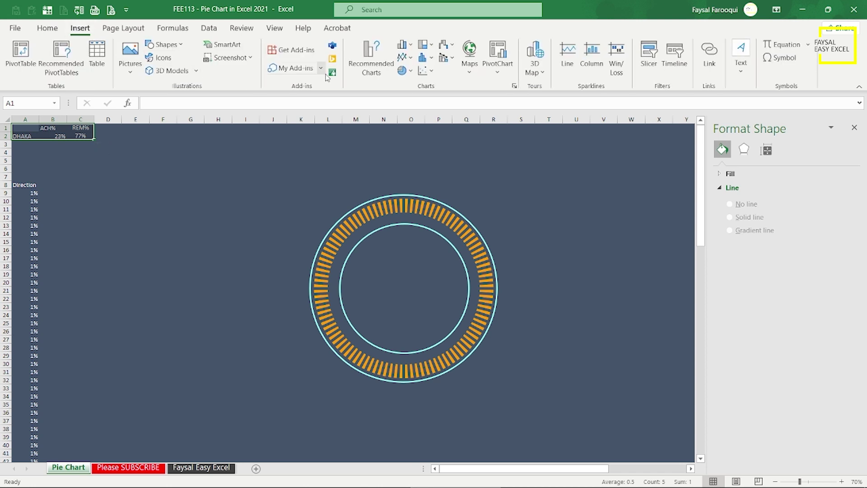
Insert a doughnut chart of DHAKA's ACH% and REM% without title or legend
click(403, 70)
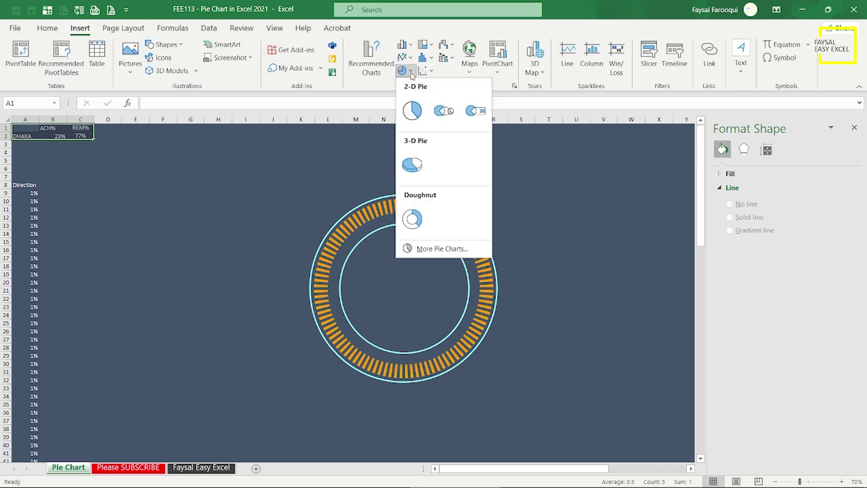
click(411, 219)
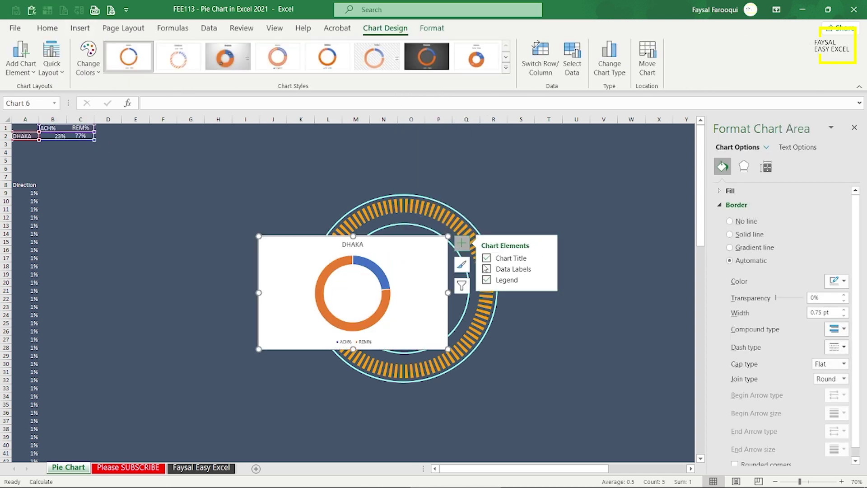
click(486, 258)
click(487, 280)
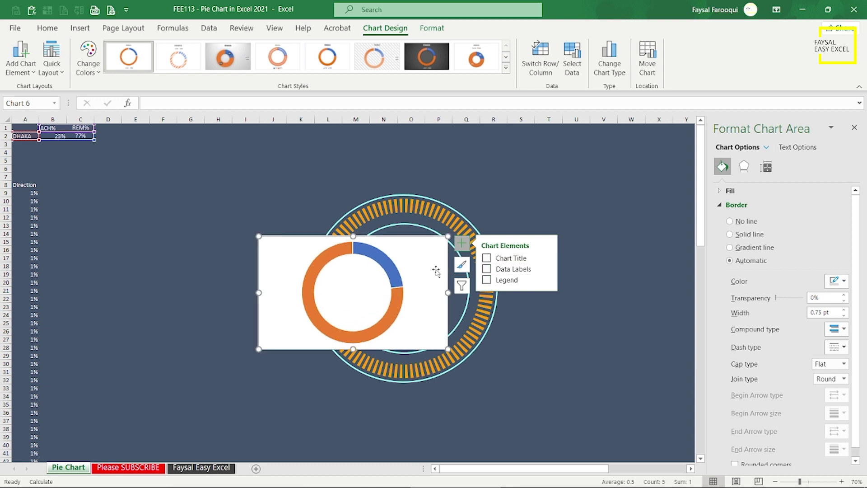
Set the new chart's background to No Fill and No Outline
click(432, 28)
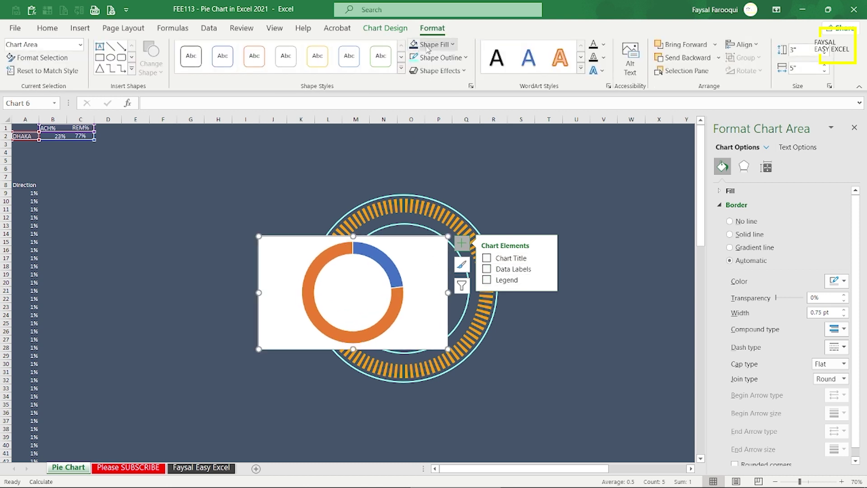
click(433, 45)
click(437, 217)
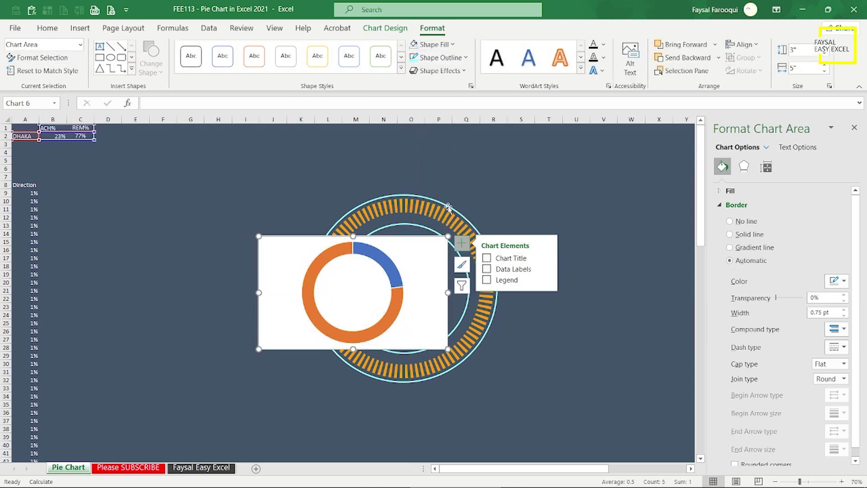
click(439, 58)
click(444, 229)
Enlarge the doughnut chart to 5.45" by 7.67" and centre it over the tick-mark ring
drag(311, 234, 187, 186)
drag(325, 301, 408, 367)
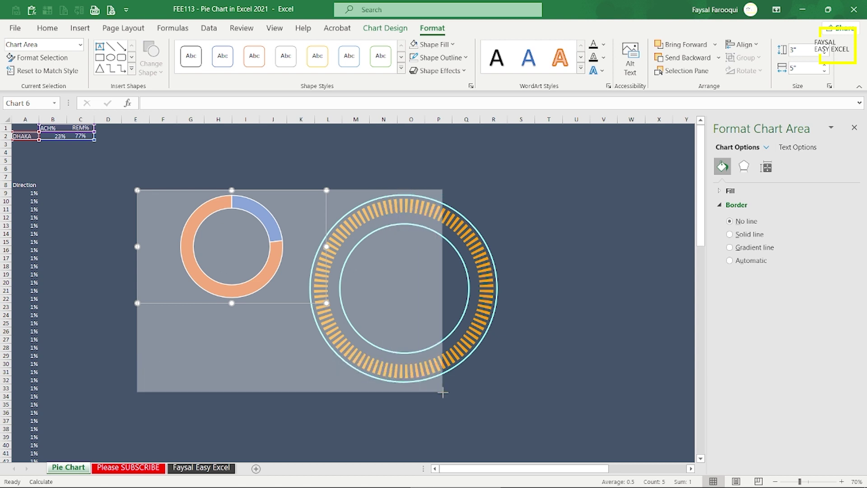
drag(407, 366, 440, 400)
drag(344, 190, 458, 184)
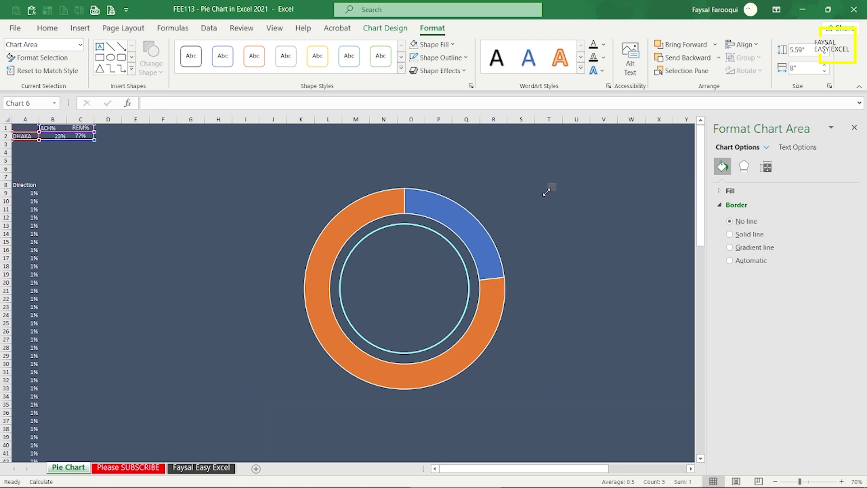
drag(556, 182, 544, 188)
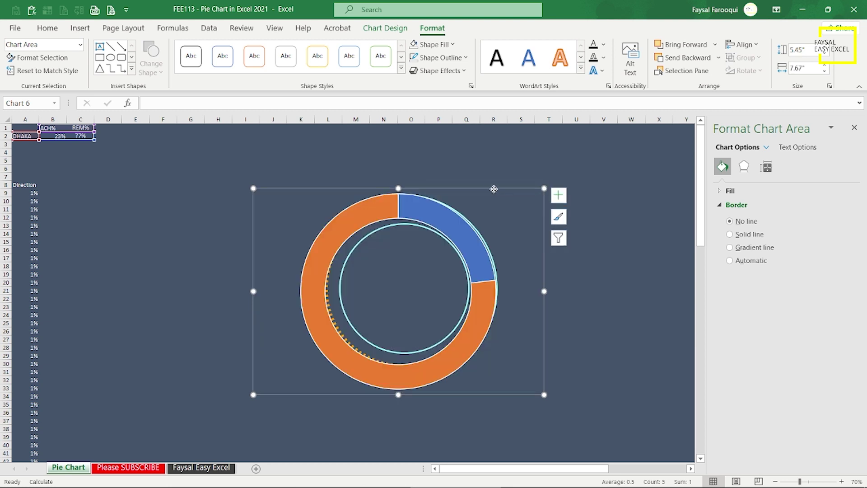
drag(493, 188, 499, 186)
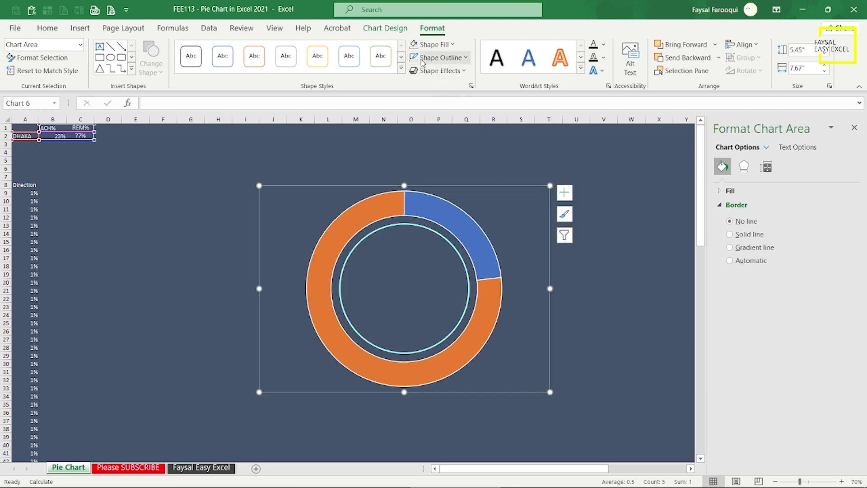
Remove the doughnut's white outlines and give the 23% achieved slice no fill and a cyan outline
click(436, 58)
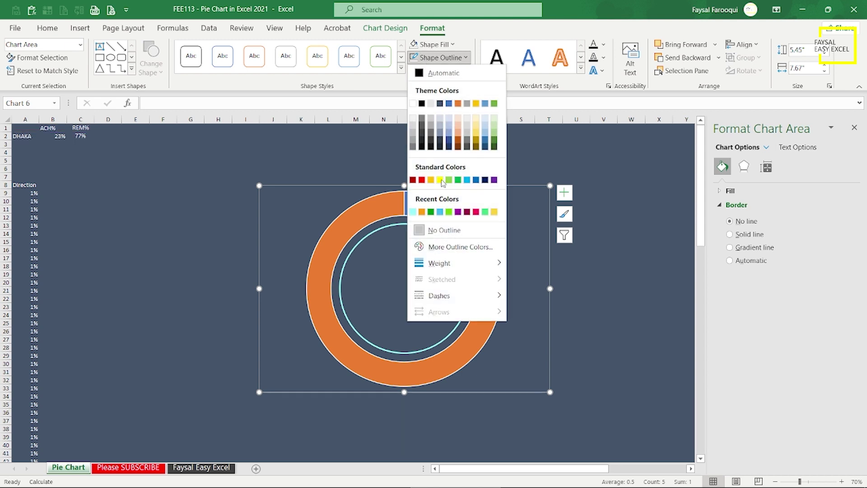
click(444, 231)
click(459, 200)
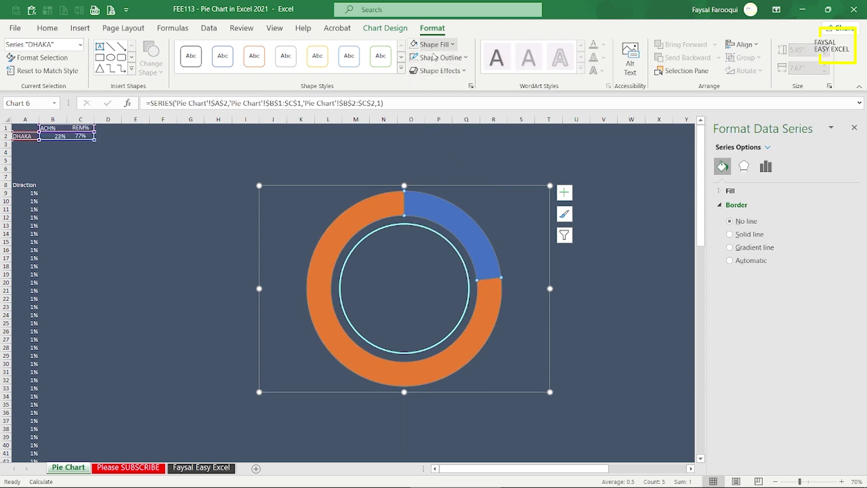
click(445, 217)
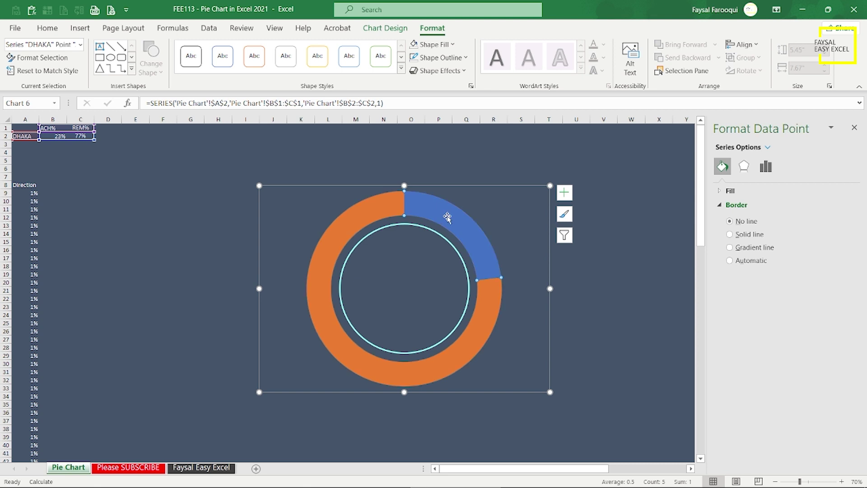
click(416, 45)
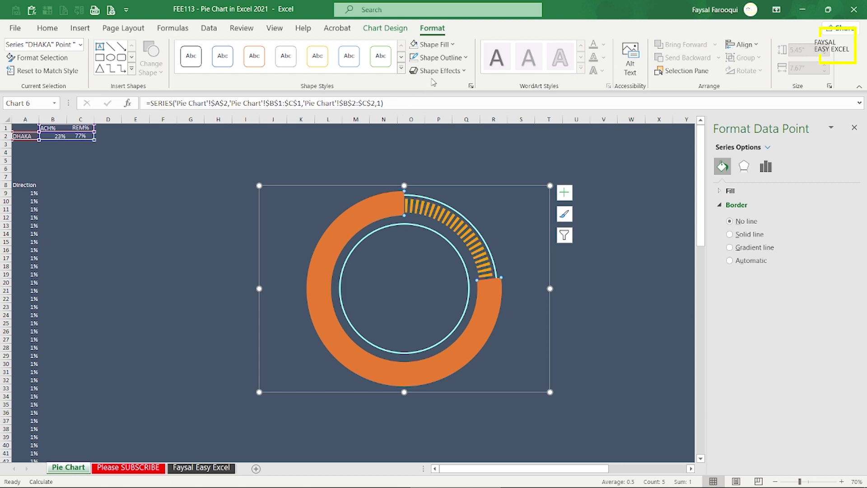
click(437, 57)
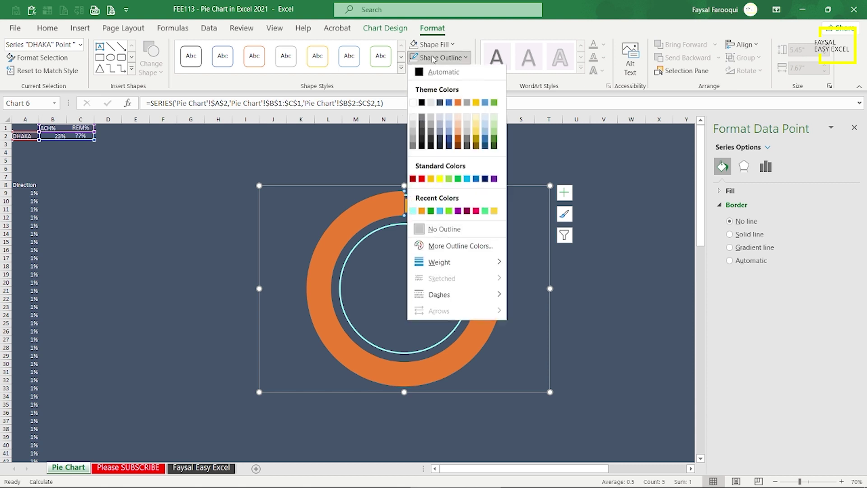
click(413, 212)
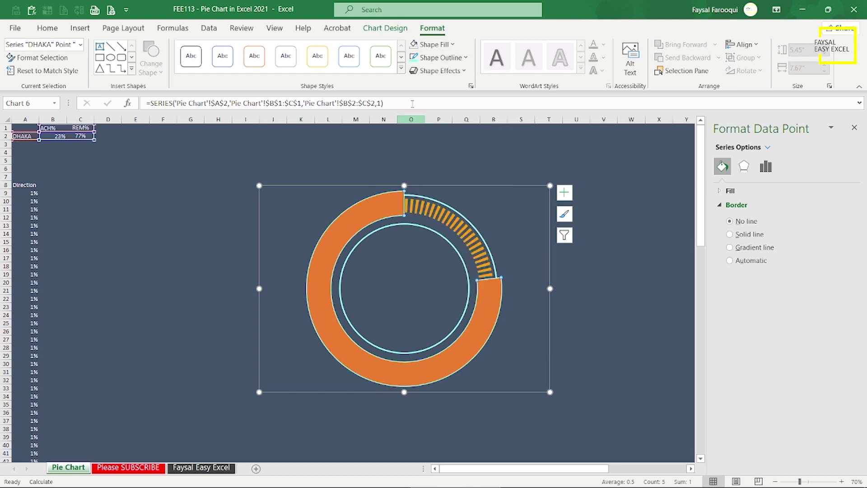
Fill the remaining 77% doughnut slice light cyan
click(433, 44)
click(435, 217)
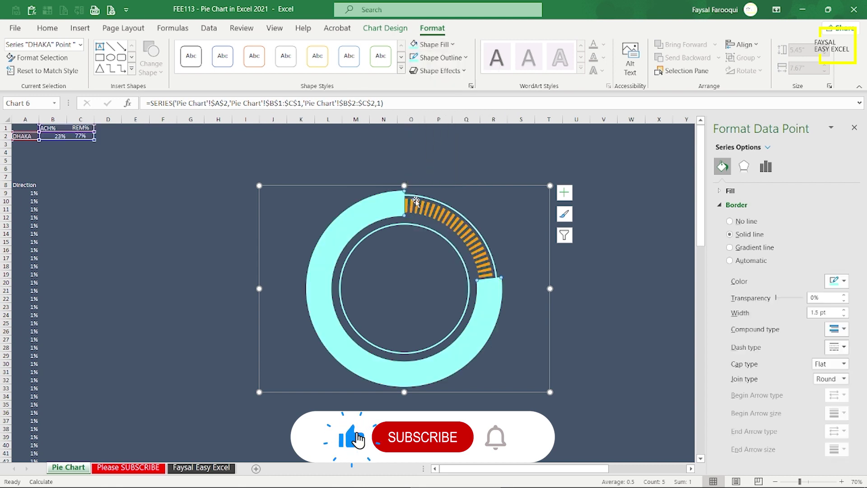
click(768, 167)
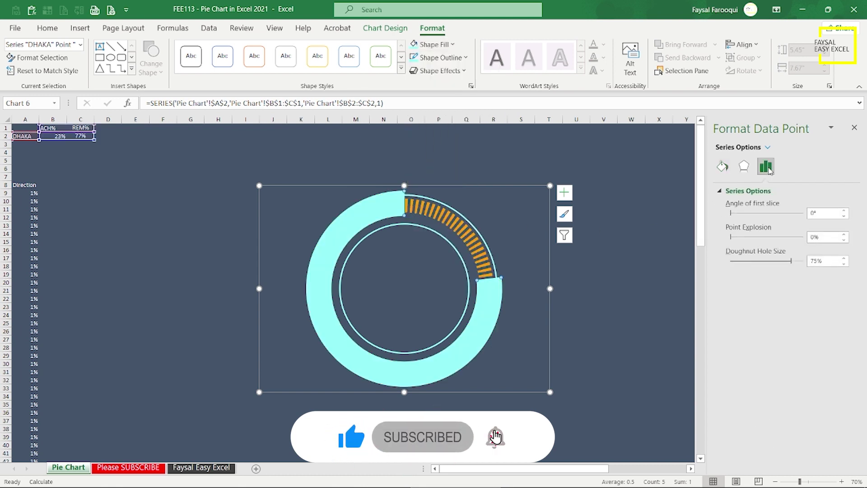
Set the doughnut hole to 82% and trim the chart area to 5.2" by 7.32"
drag(793, 261, 800, 263)
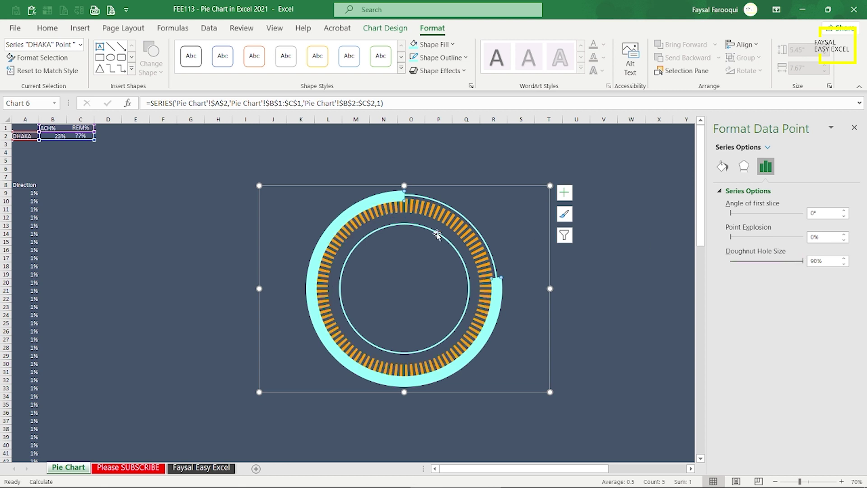
drag(258, 184, 266, 190)
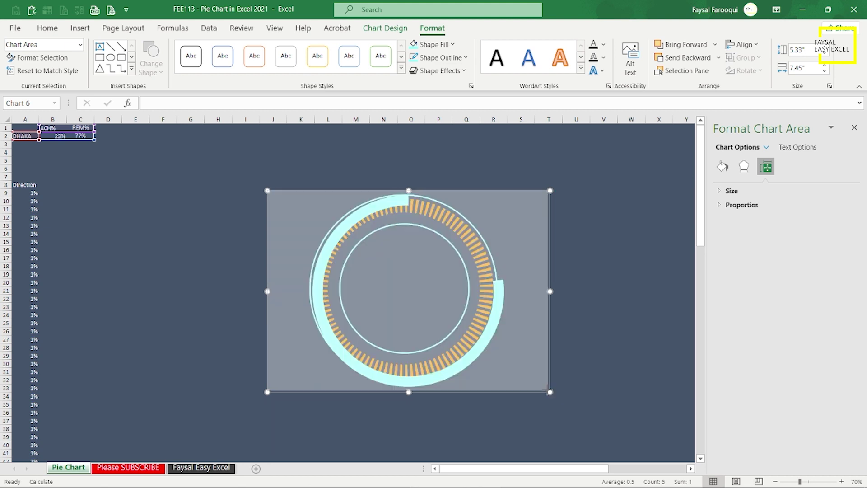
drag(550, 392, 545, 387)
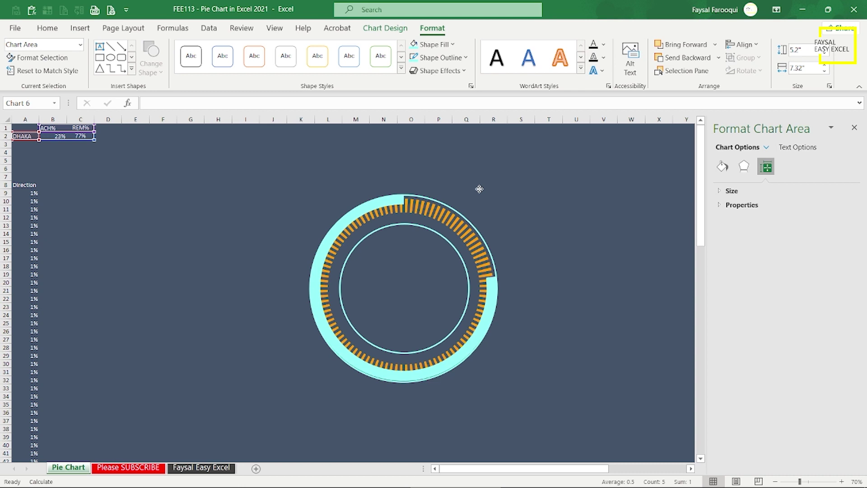
click(479, 190)
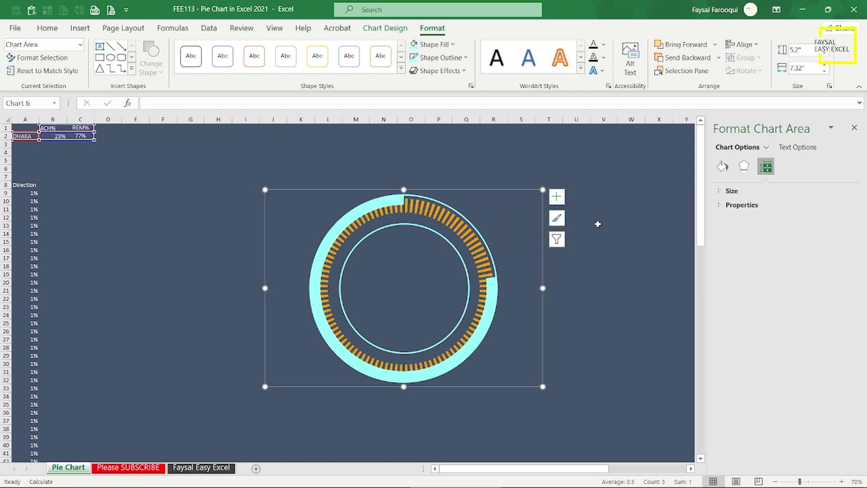
click(412, 218)
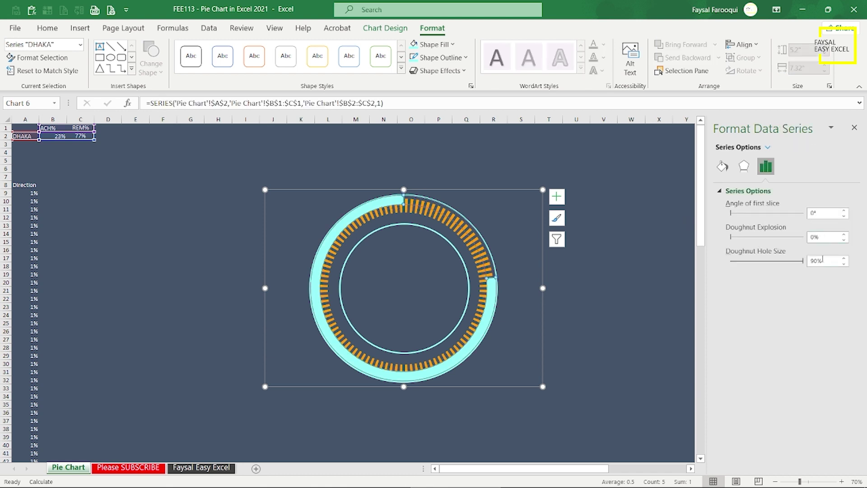
mouse_move(803, 261)
drag(802, 263, 797, 267)
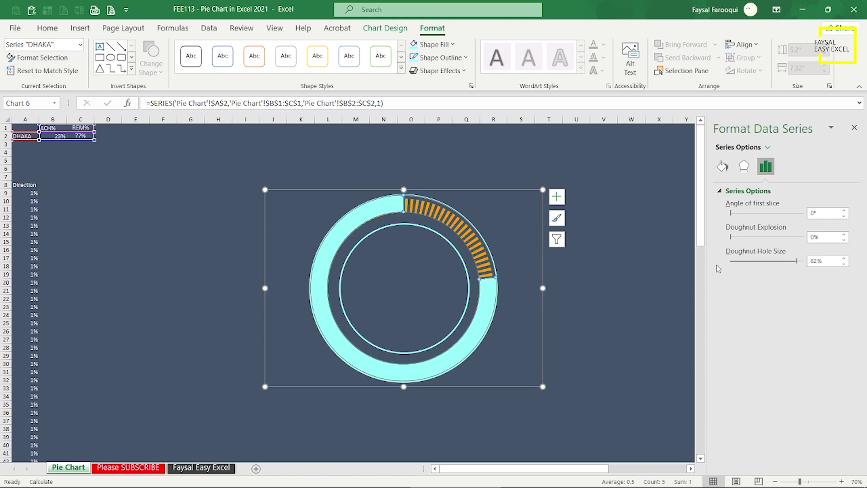
click(648, 248)
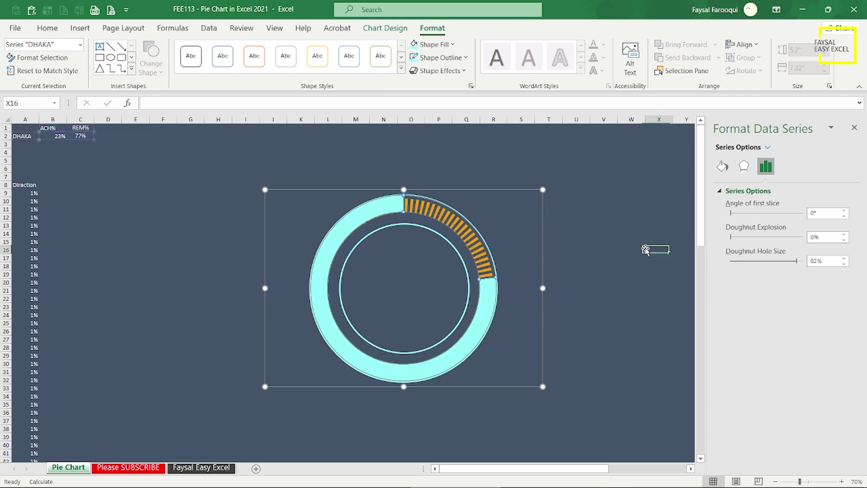
click(344, 230)
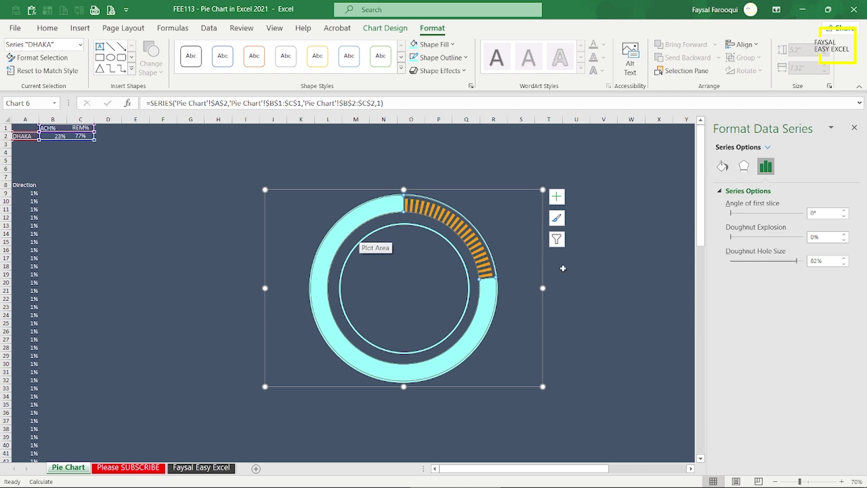
click(648, 274)
Recalculate with F9 repeatedly to confirm the ring follows the new percentages, showing 36%
key(F9)
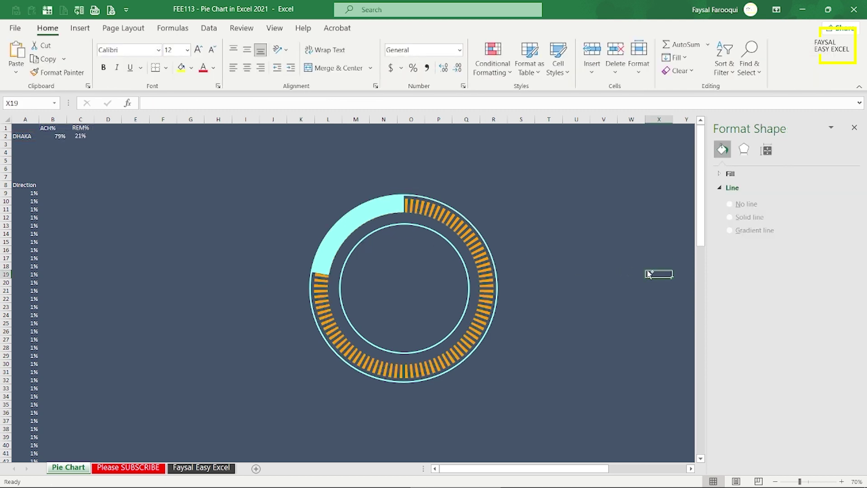
key(F9)
key(F9)
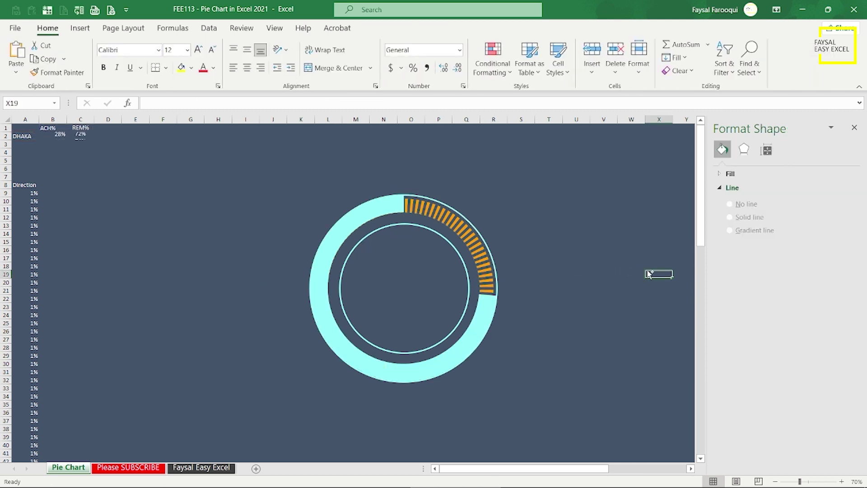
key(F9)
key(F9)
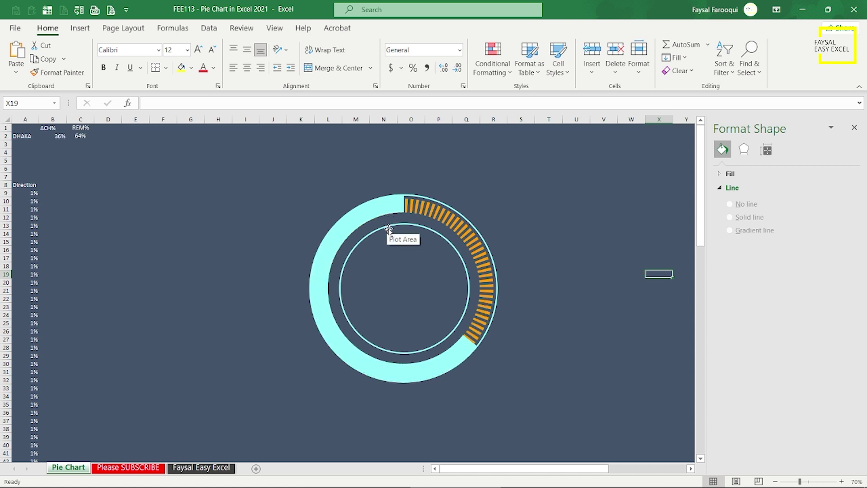
click(235, 208)
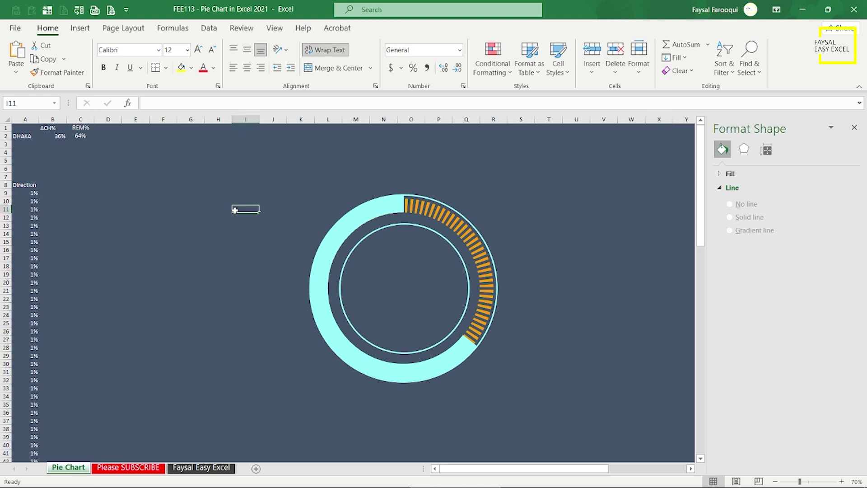
Draw a large rectangle over the chart with a light cyan outline and no fill
click(80, 28)
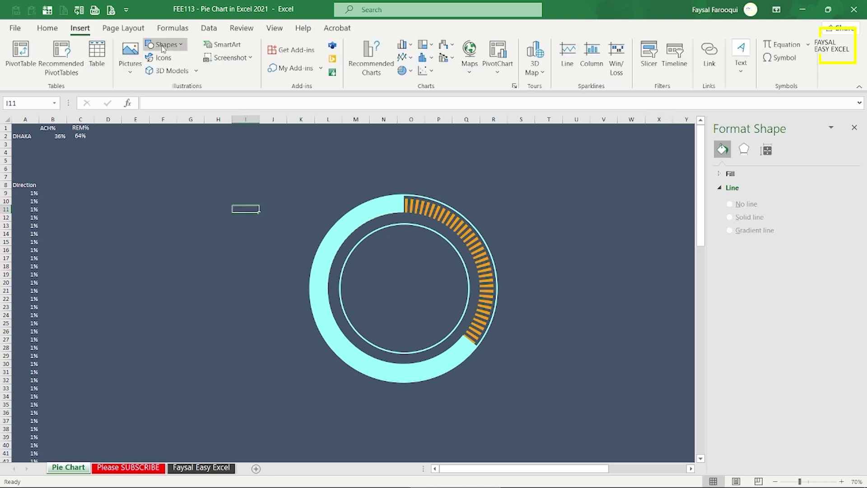
click(164, 44)
click(182, 74)
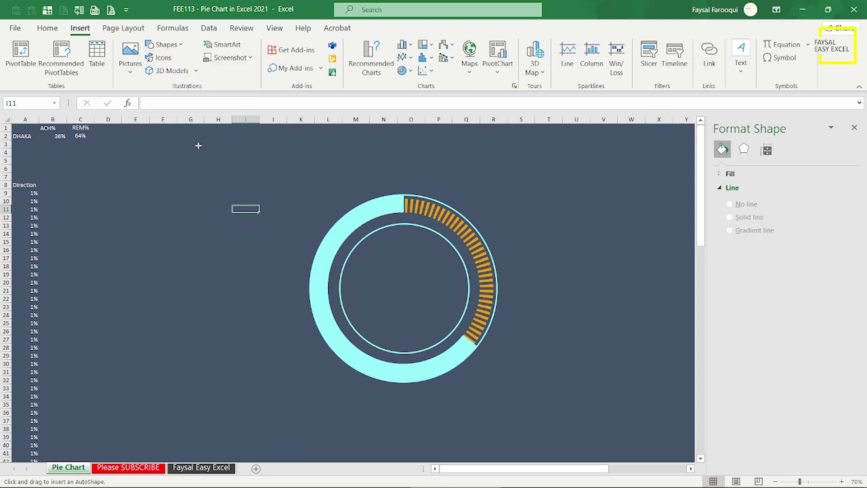
drag(148, 213, 321, 367)
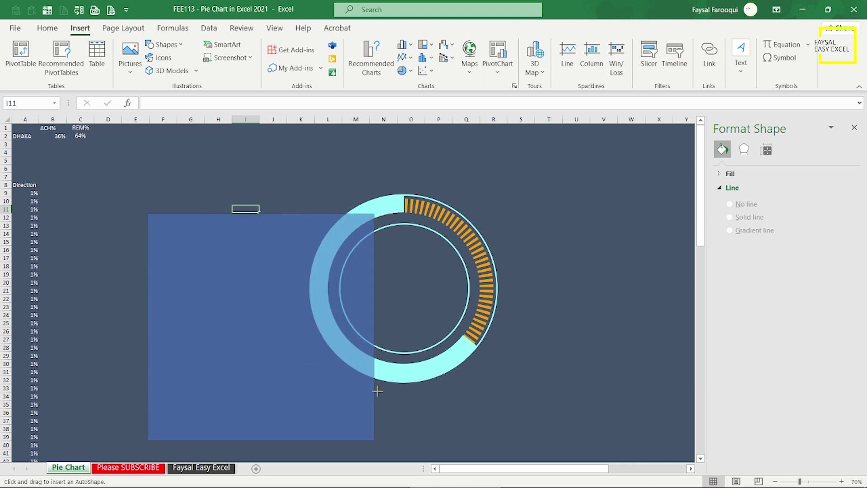
drag(321, 367, 378, 444)
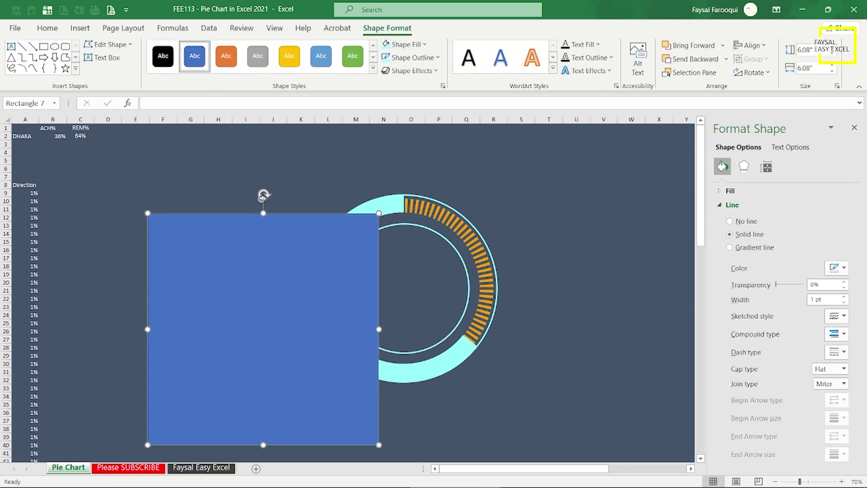
click(412, 57)
click(423, 232)
click(409, 58)
click(384, 212)
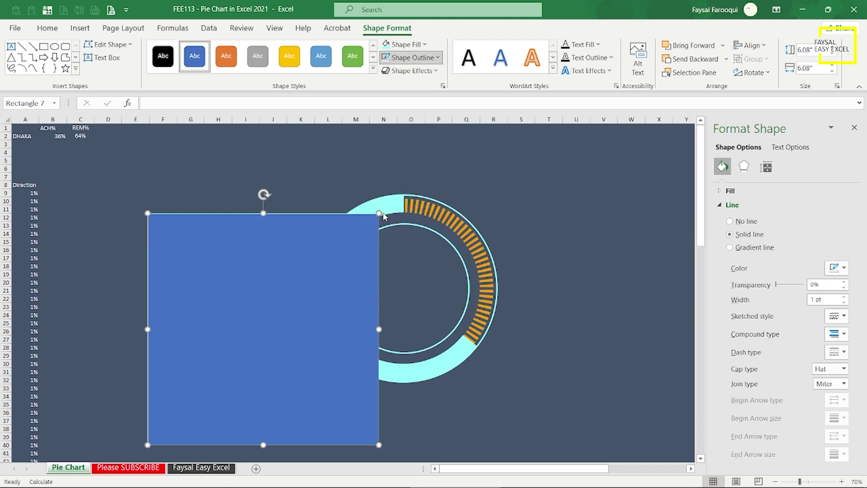
click(405, 44)
click(424, 216)
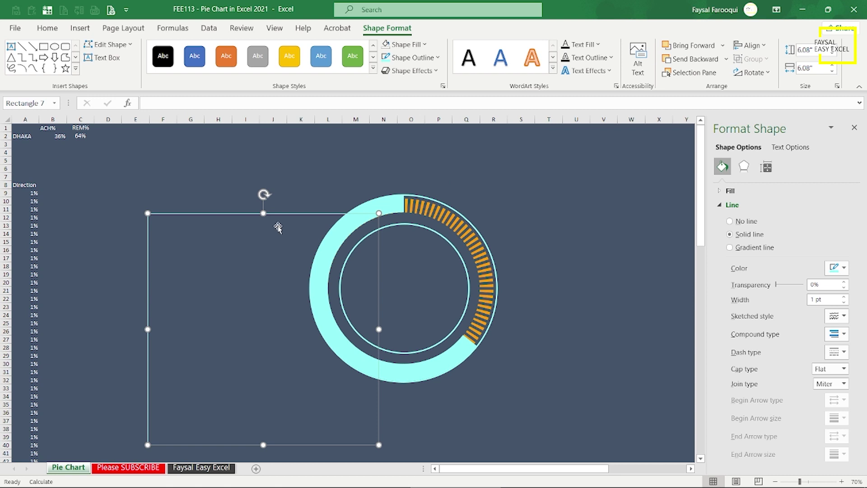
Rotate the square 45° into a 5.72" diamond centred on the doughnut ring
mouse_move(264, 195)
mouse_down()
mouse_move(326, 197)
mouse_move(429, 162)
mouse_up()
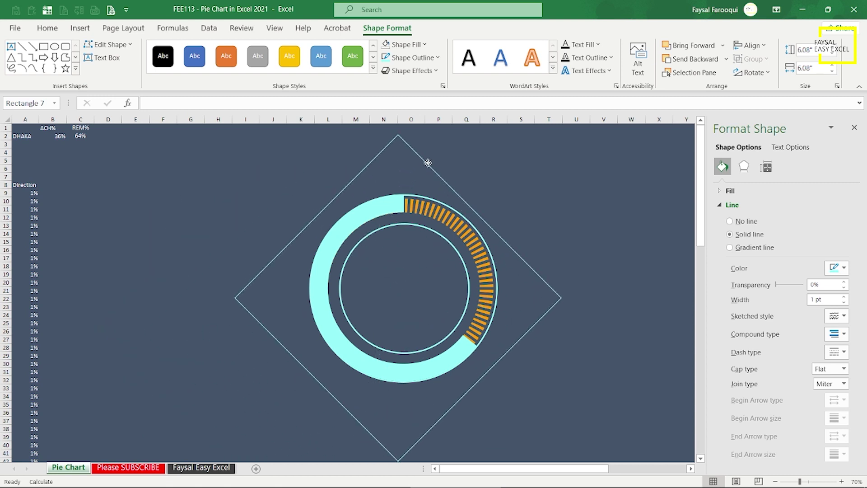
drag(430, 162, 430, 158)
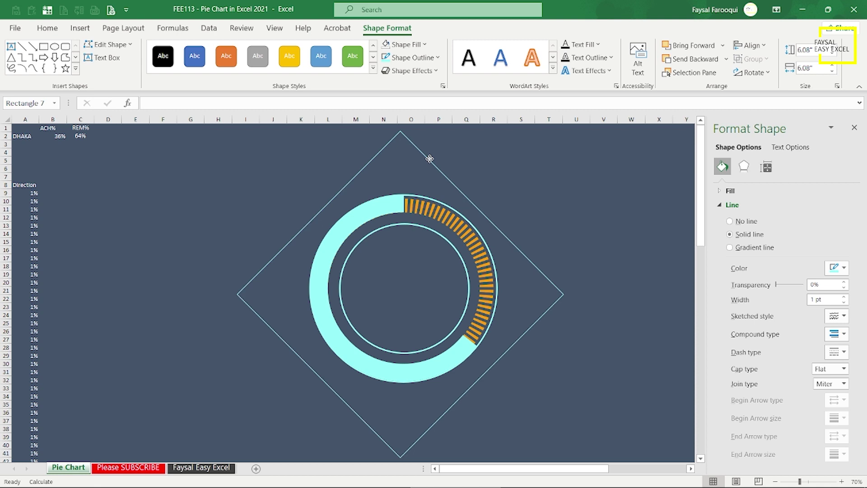
drag(429, 159, 429, 157)
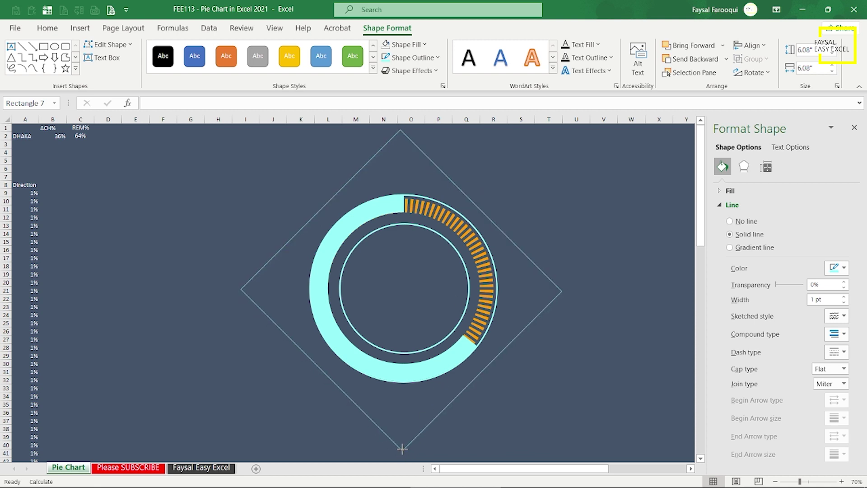
drag(401, 456, 402, 443)
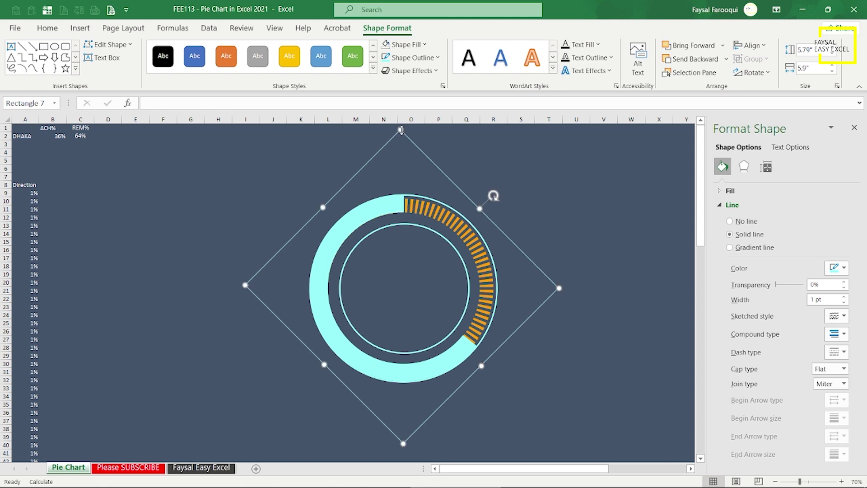
key(ctrl+z)
drag(401, 130, 404, 145)
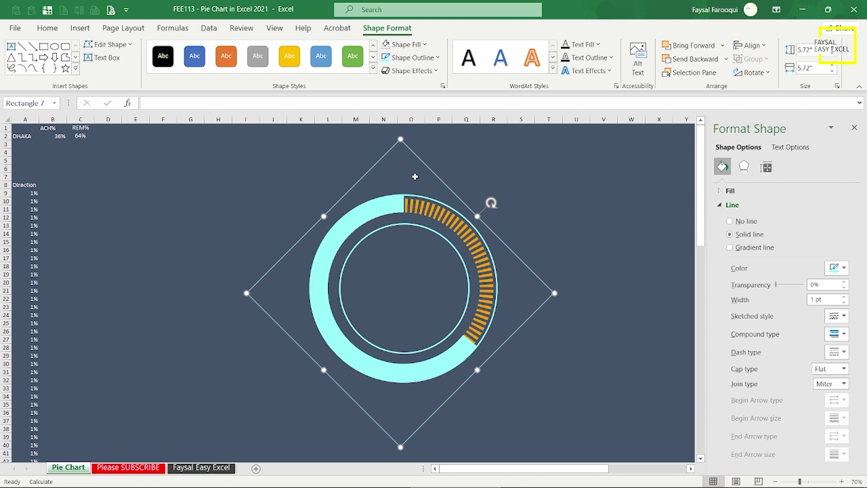
drag(423, 159, 426, 154)
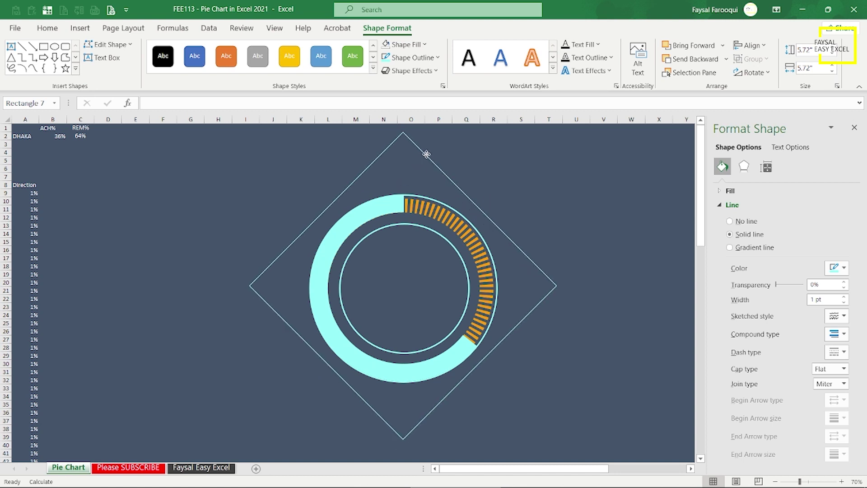
drag(426, 154, 426, 154)
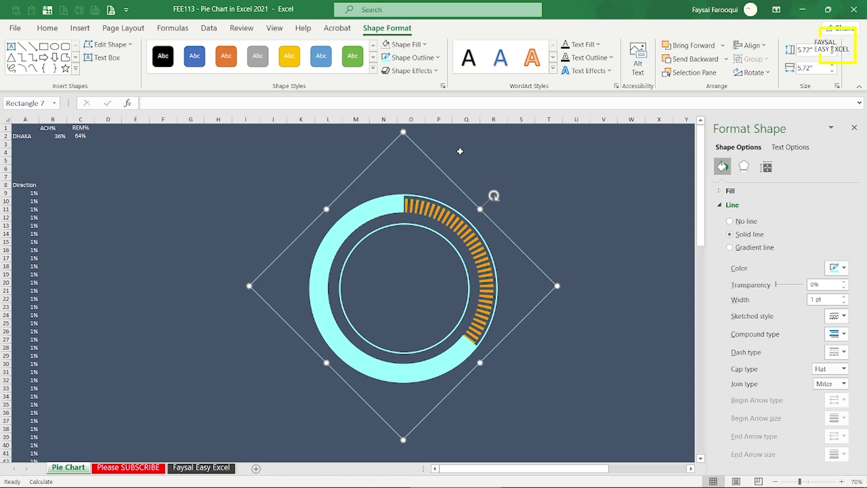
click(564, 177)
click(395, 431)
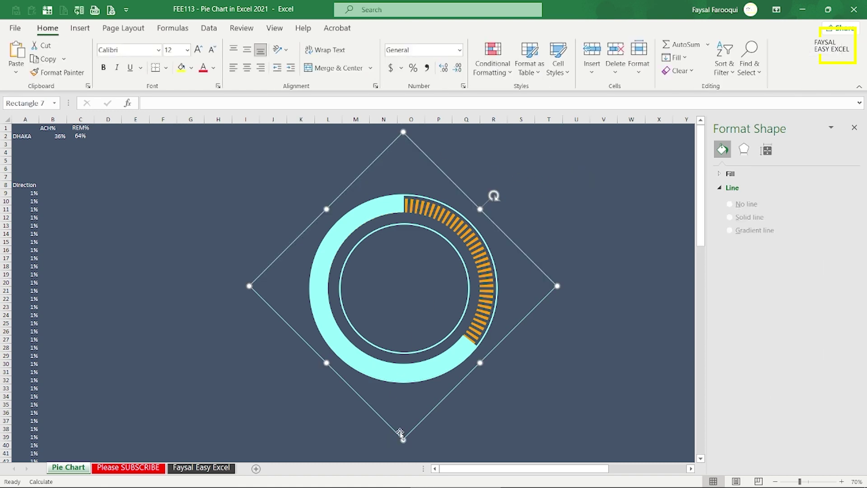
key(Down)
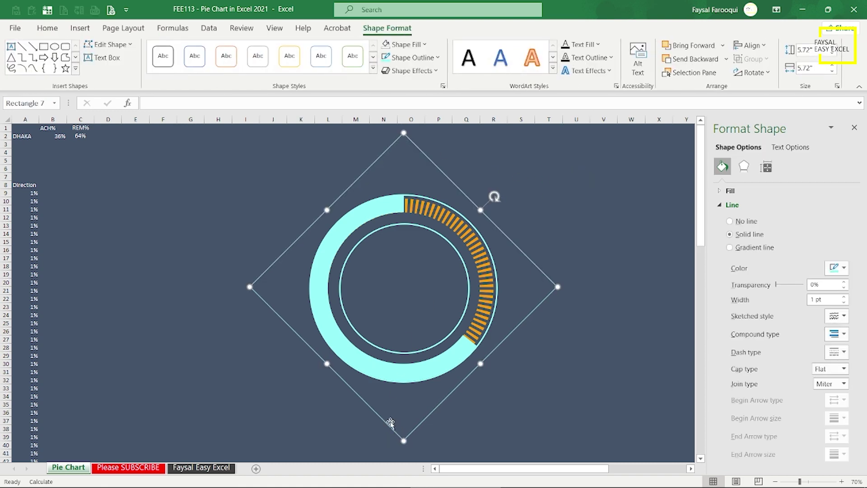
key(Down)
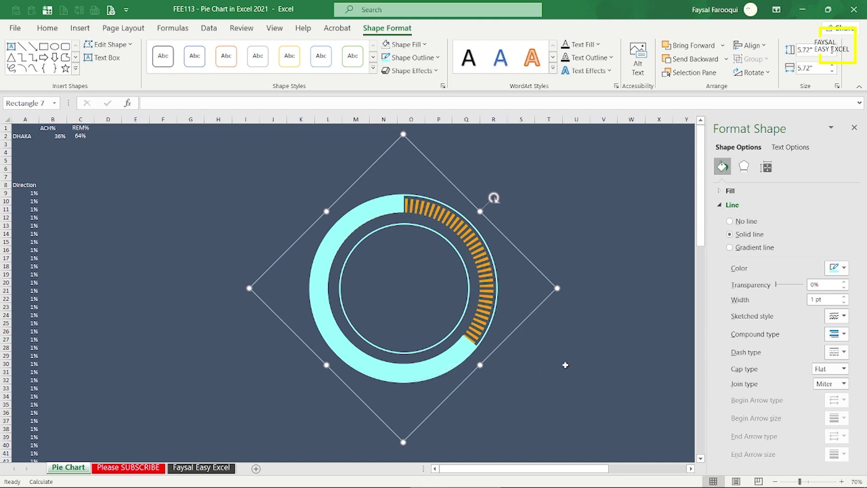
click(80, 28)
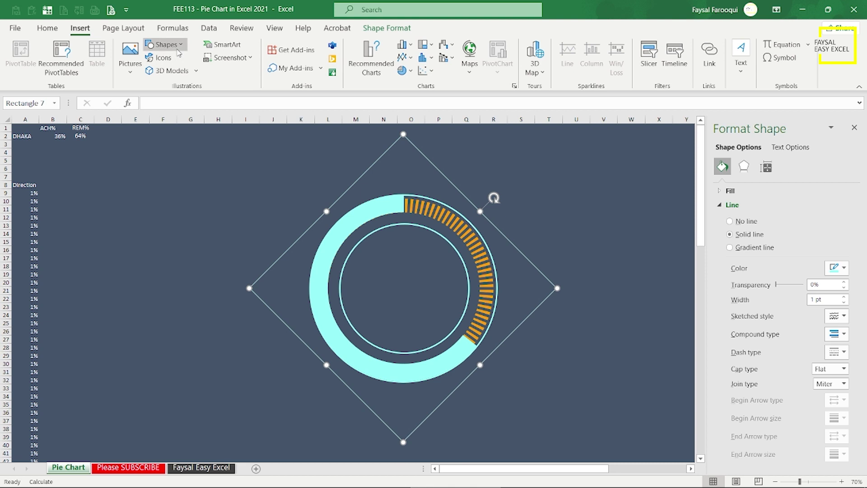
Draw a light cyan diagonal line from upper left to lower right through the diamond
click(163, 45)
click(162, 74)
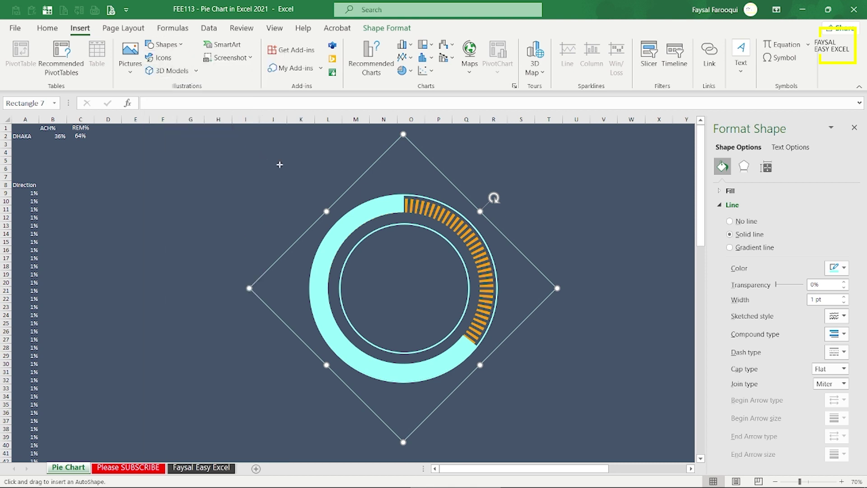
drag(284, 167, 371, 238)
drag(526, 378, 539, 392)
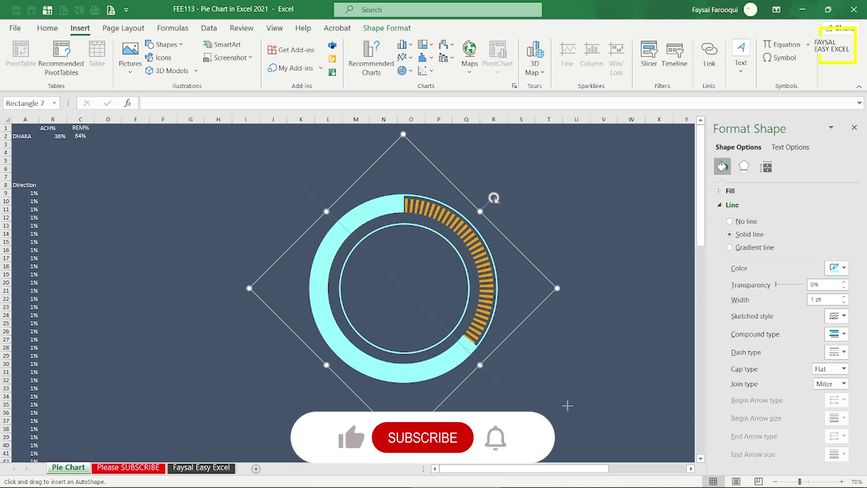
drag(556, 401, 570, 404)
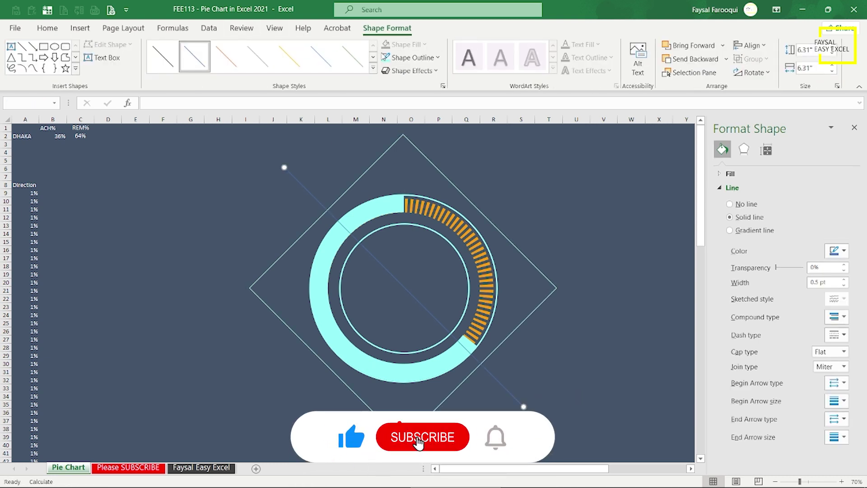
click(325, 57)
Draw a second light cyan diagonal from lower left to upper right, crossing the first
click(80, 28)
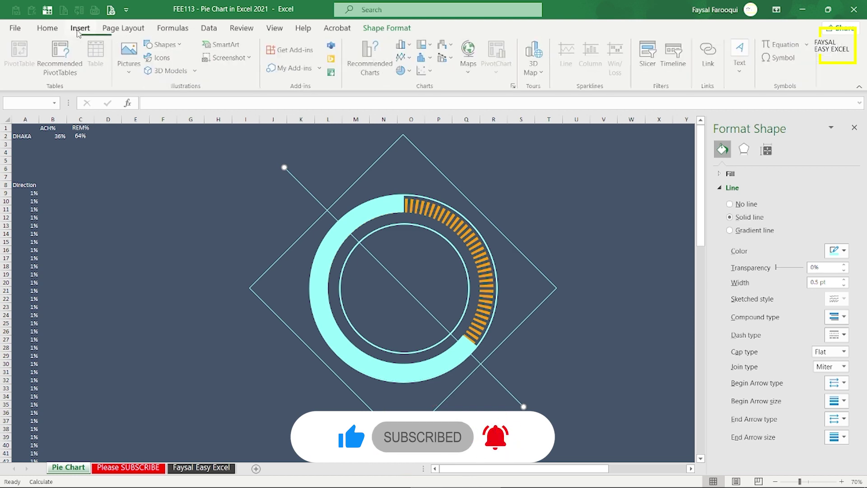
click(162, 47)
click(162, 77)
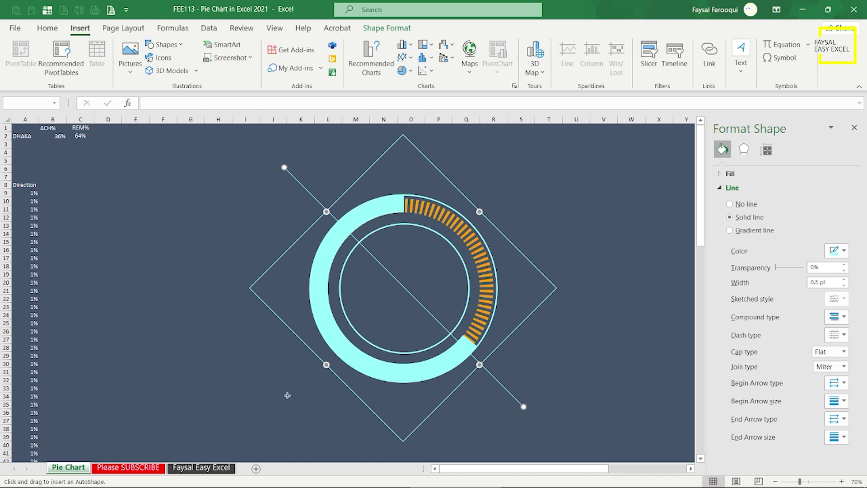
drag(287, 395, 375, 319)
drag(525, 201, 555, 181)
drag(592, 162, 589, 161)
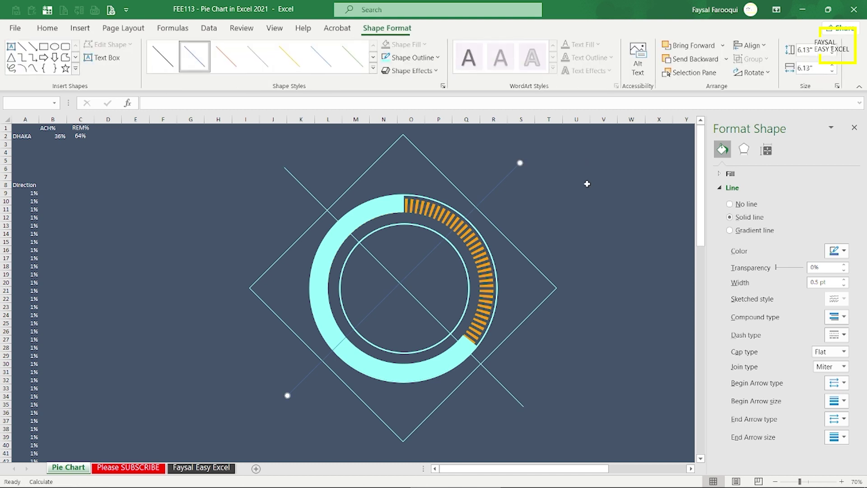
click(385, 60)
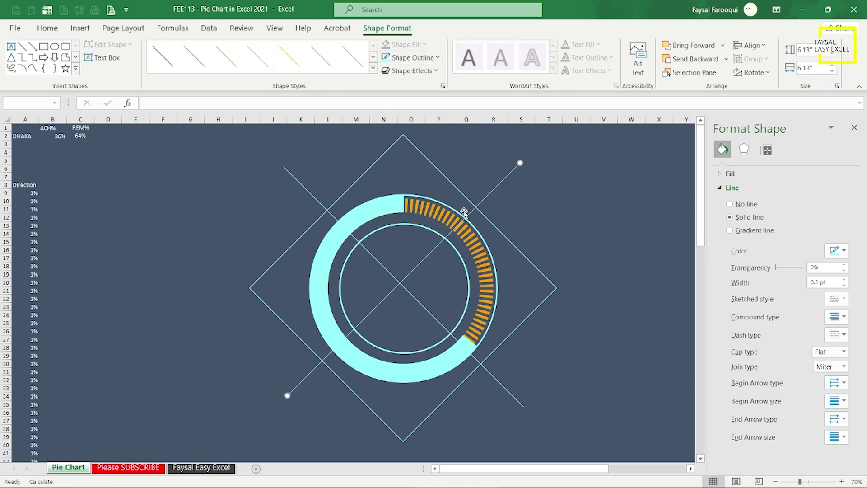
Send the diagonal lines behind the doughnut chart
click(605, 218)
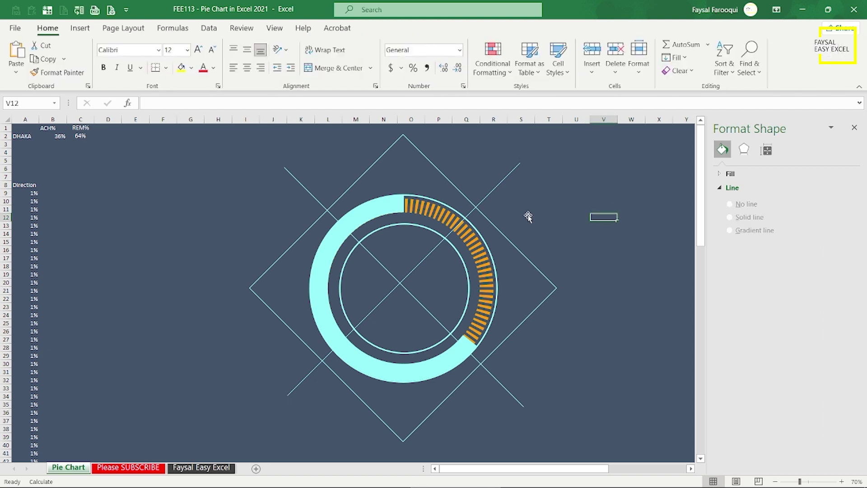
right_click(503, 179)
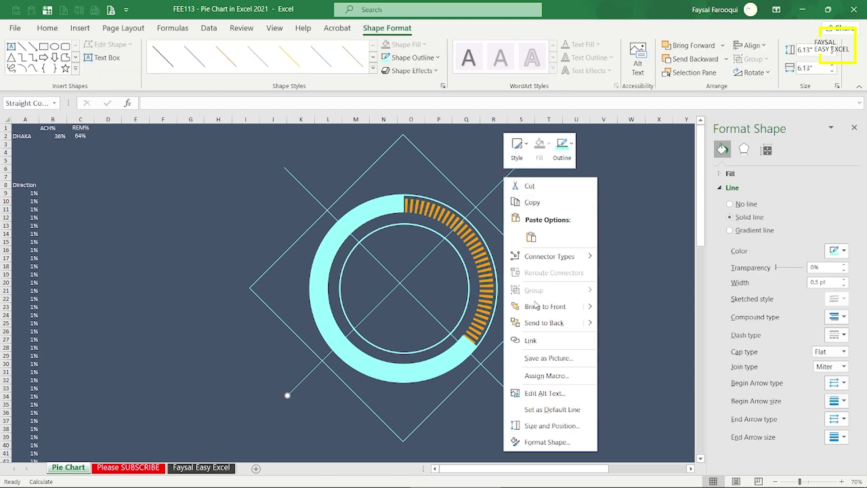
click(533, 320)
click(300, 180)
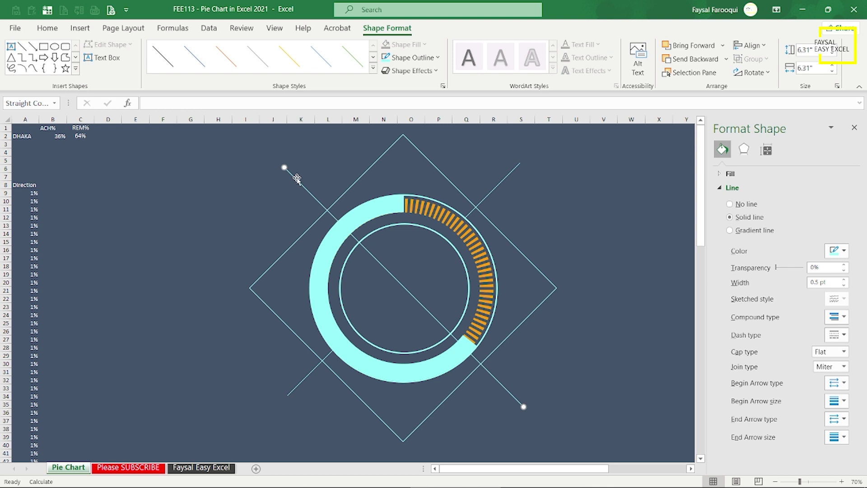
right_click(300, 179)
click(348, 325)
click(375, 249)
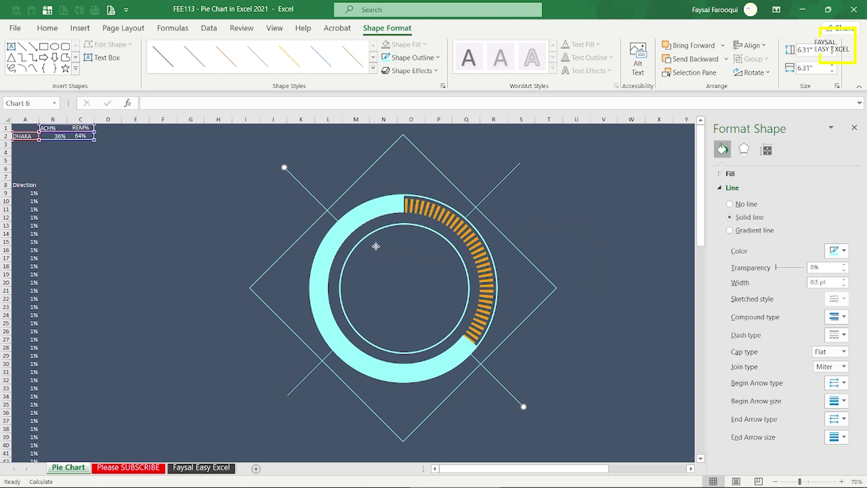
click(170, 193)
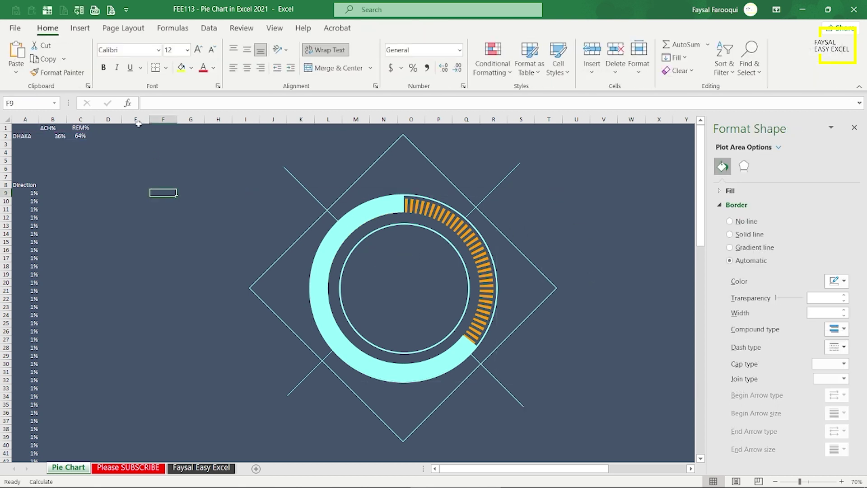
Draw a text box left of the chart and link it to cell =$B$2
click(83, 29)
click(163, 48)
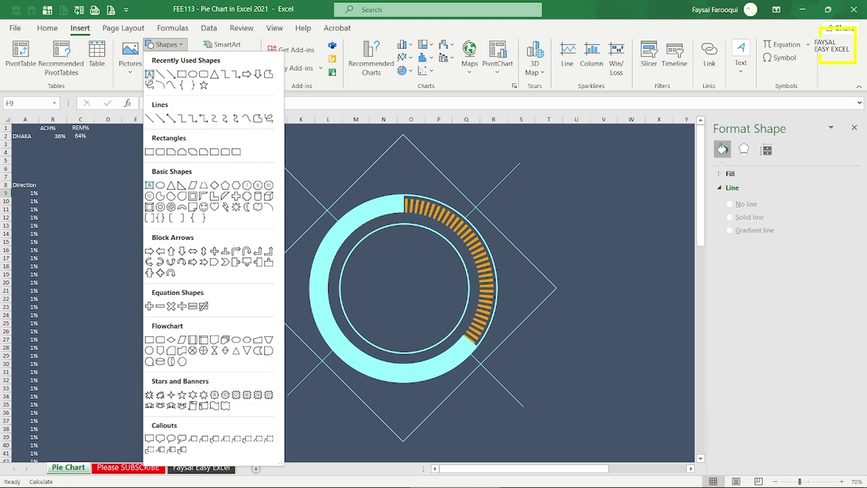
click(149, 74)
drag(144, 222, 224, 278)
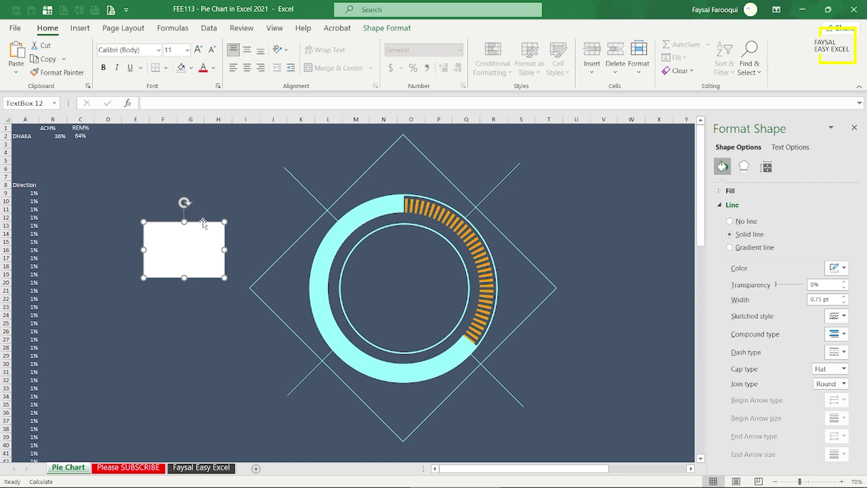
text(=)
click(63, 136)
key(Return)
Make the label text white and remove the text box's fill and outline
click(196, 250)
click(213, 68)
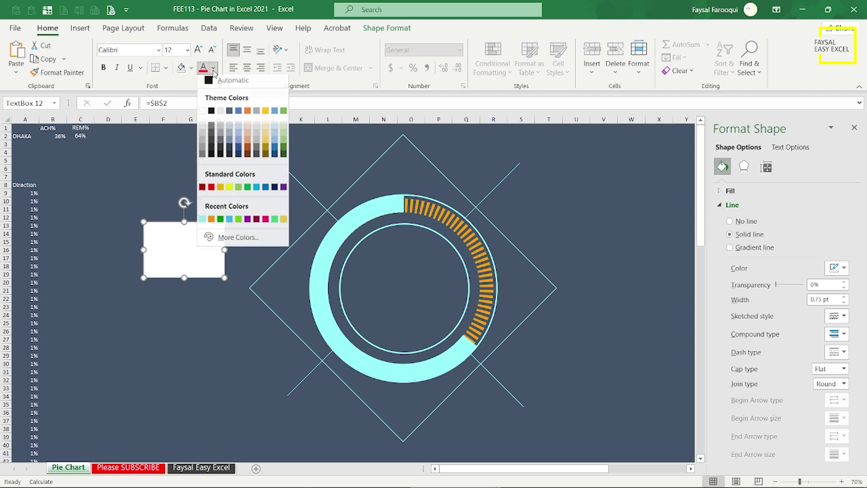
click(202, 113)
click(191, 67)
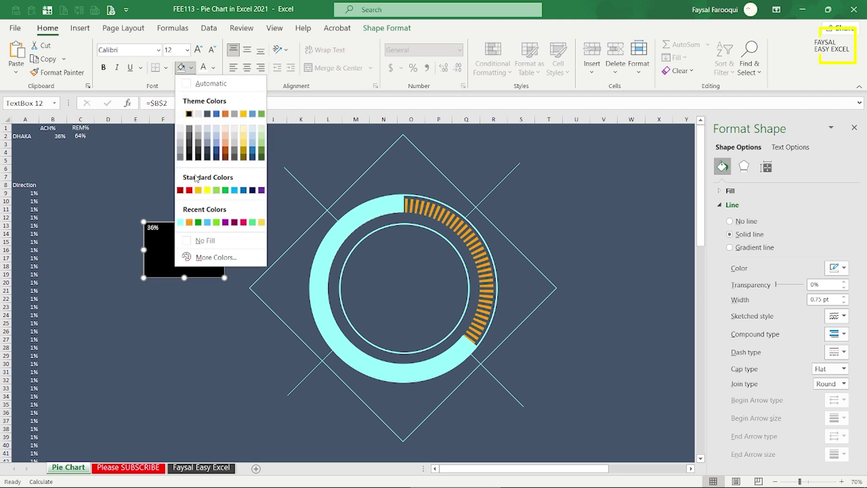
click(203, 231)
click(370, 35)
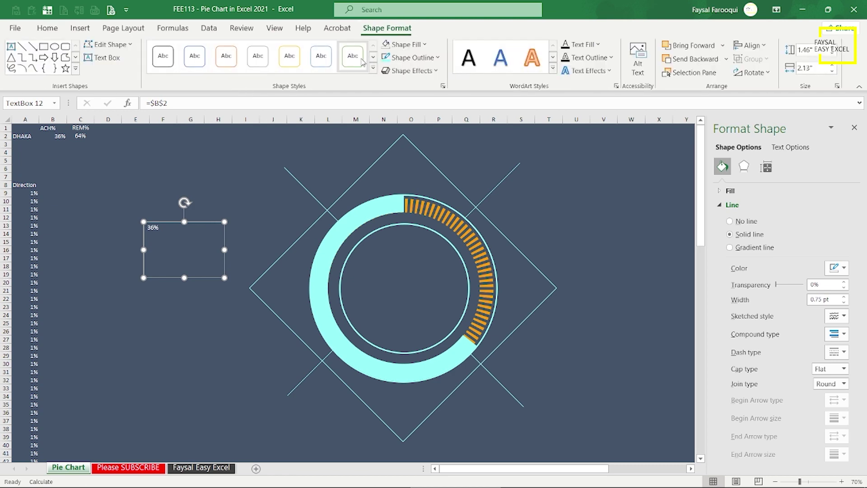
click(406, 57)
click(420, 231)
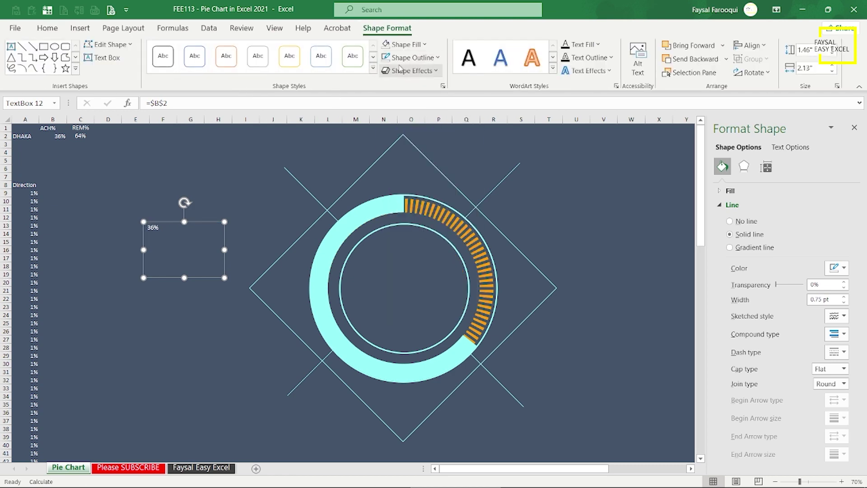
click(57, 31)
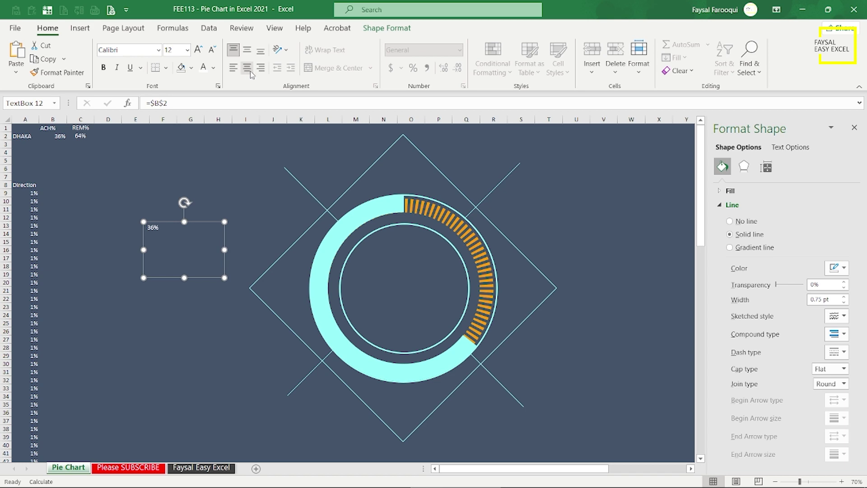
Centre the label horizontally and vertically, and enlarge it in Bahnschrift SemiBold Condensed
click(246, 49)
click(247, 67)
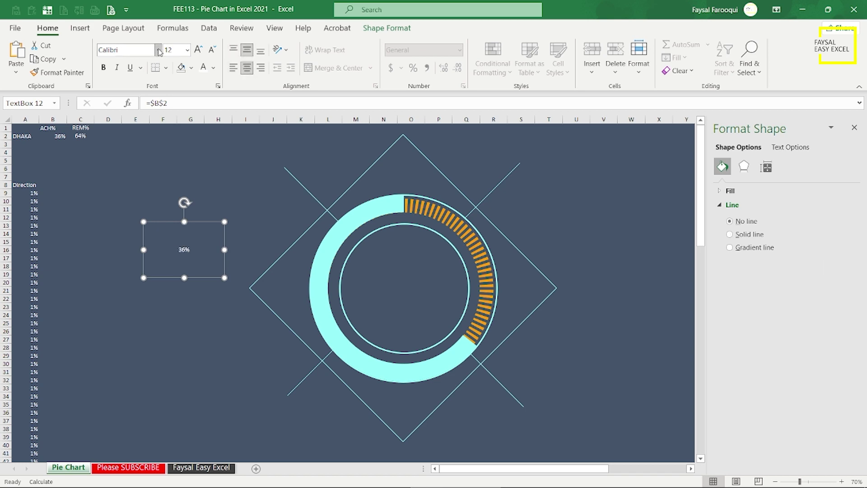
click(158, 50)
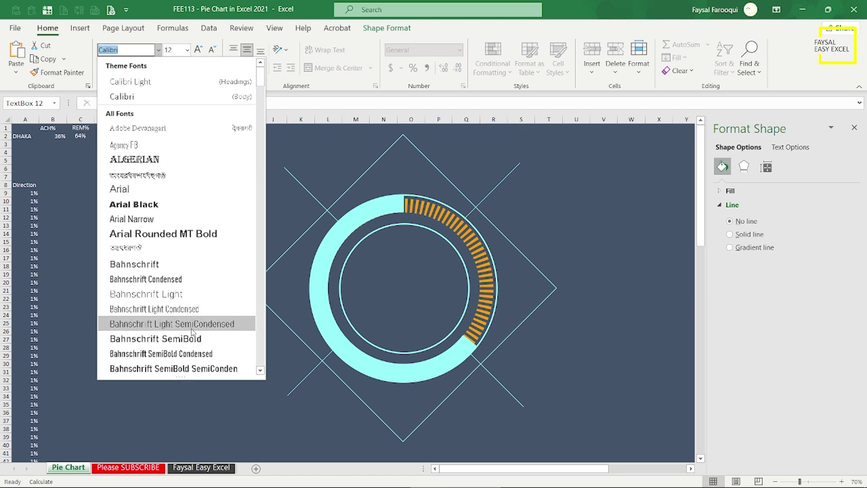
click(206, 354)
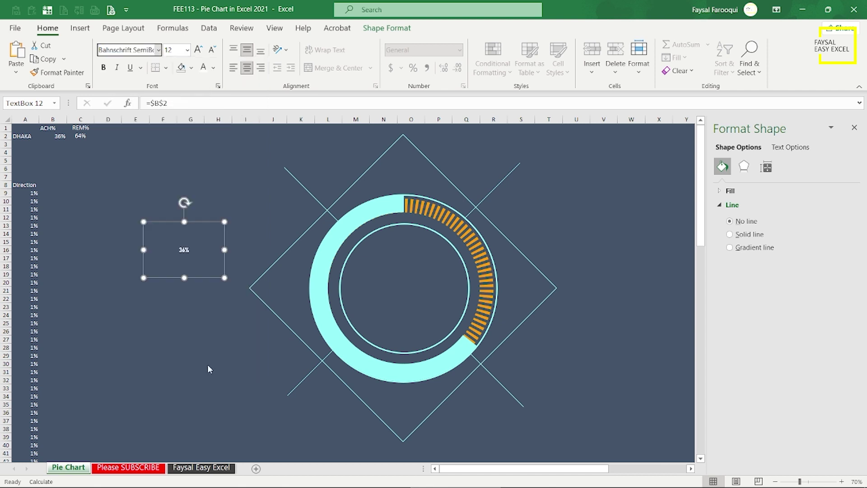
click(199, 50)
click(199, 50)
click(199, 50)
click(199, 50)
click(199, 49)
click(198, 49)
click(199, 50)
click(198, 50)
click(199, 50)
Switch the label to Agency FB and place the 44 pt label centred inside the ring
click(159, 49)
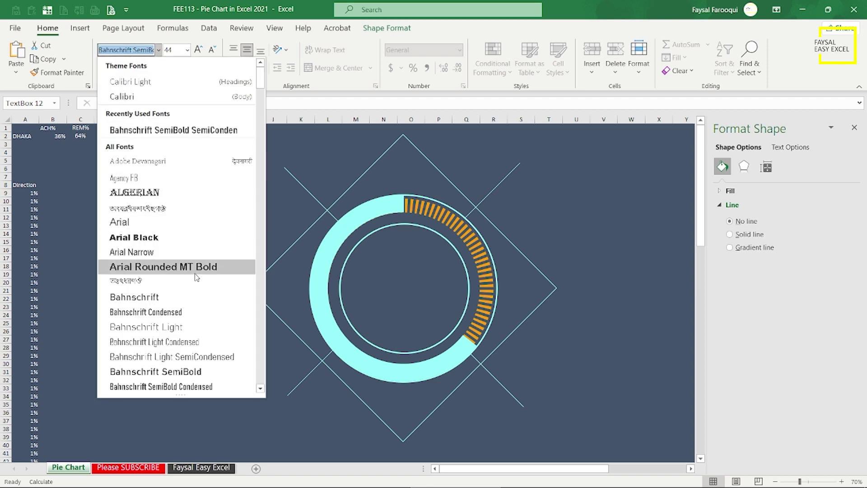
scroll(198, 311, down, 1)
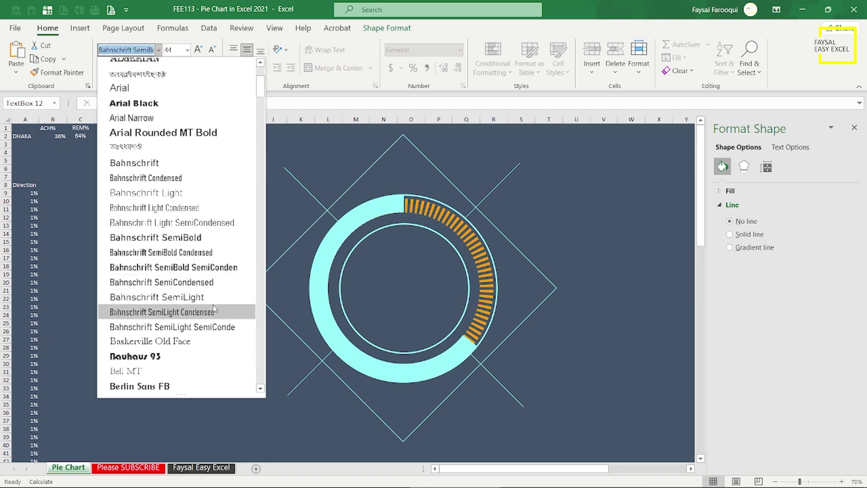
scroll(215, 307, up, 1)
click(166, 88)
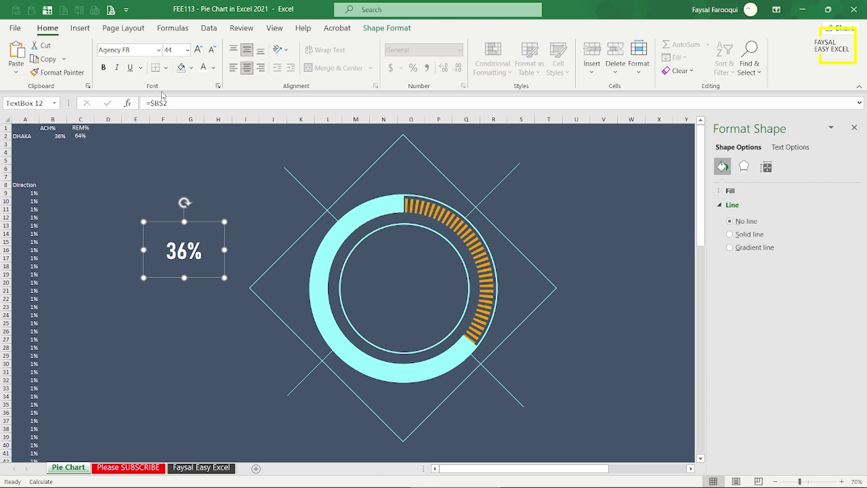
drag(196, 222, 425, 282)
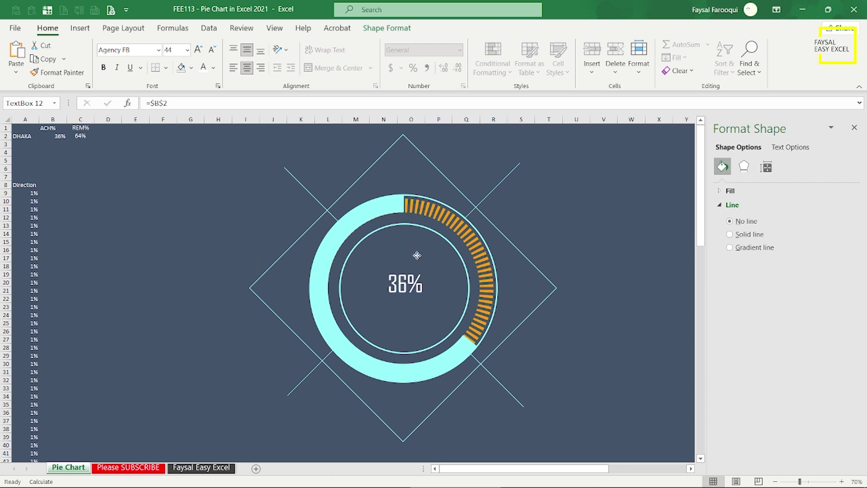
drag(442, 288, 459, 288)
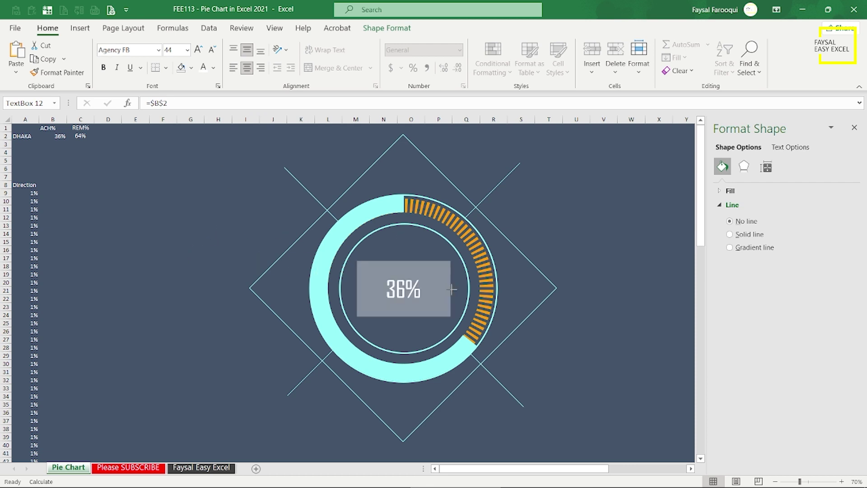
Enlarge the centre label to 66 pt, then recalculate with F9 so label and ring update
click(198, 50)
click(199, 49)
click(199, 49)
click(199, 50)
click(634, 200)
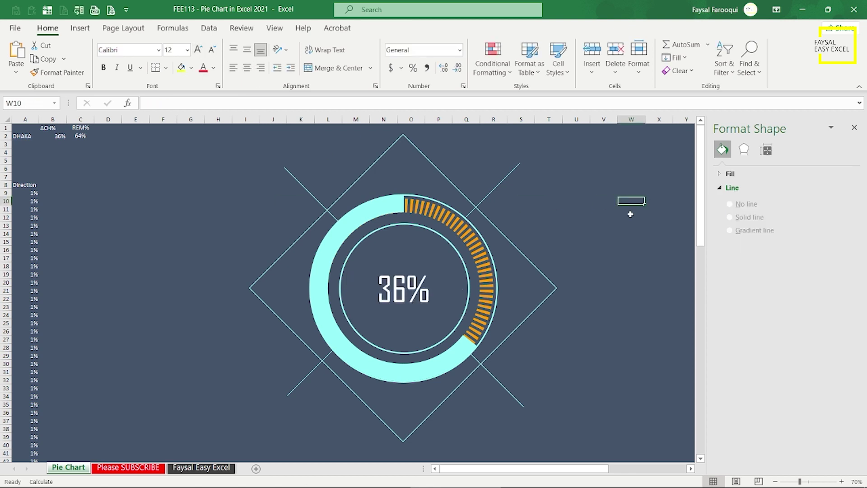
key(F9)
key(F9)
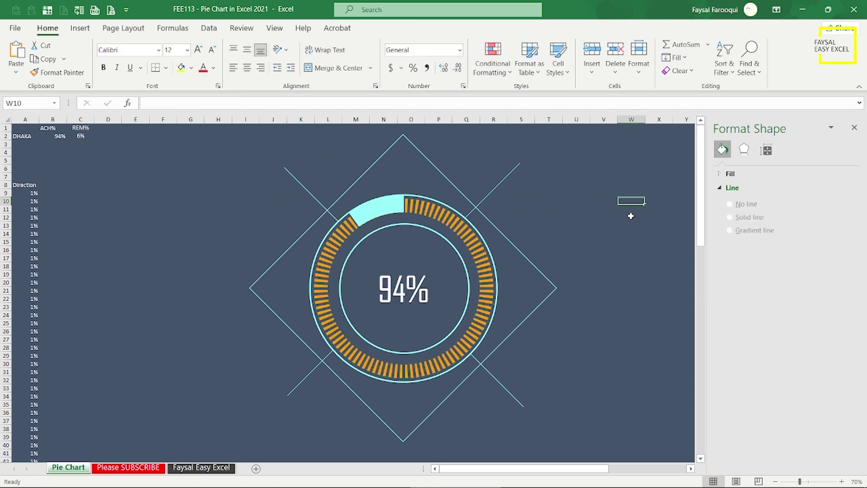
key(F9)
key(F9)
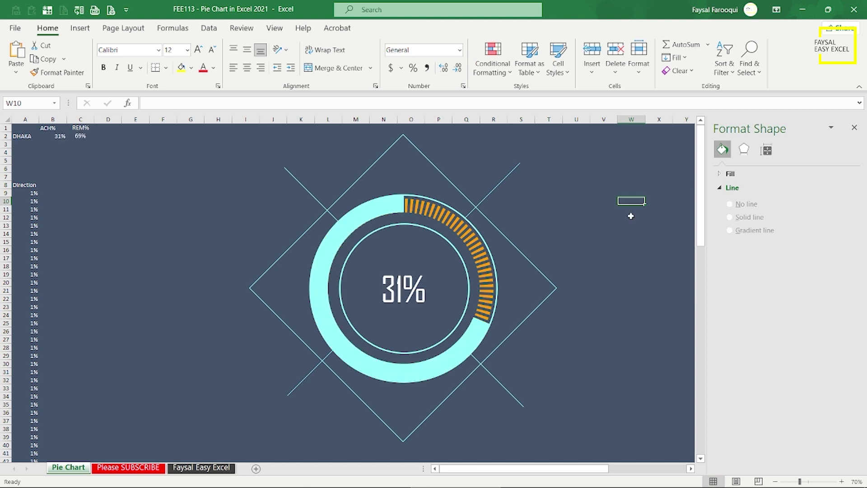